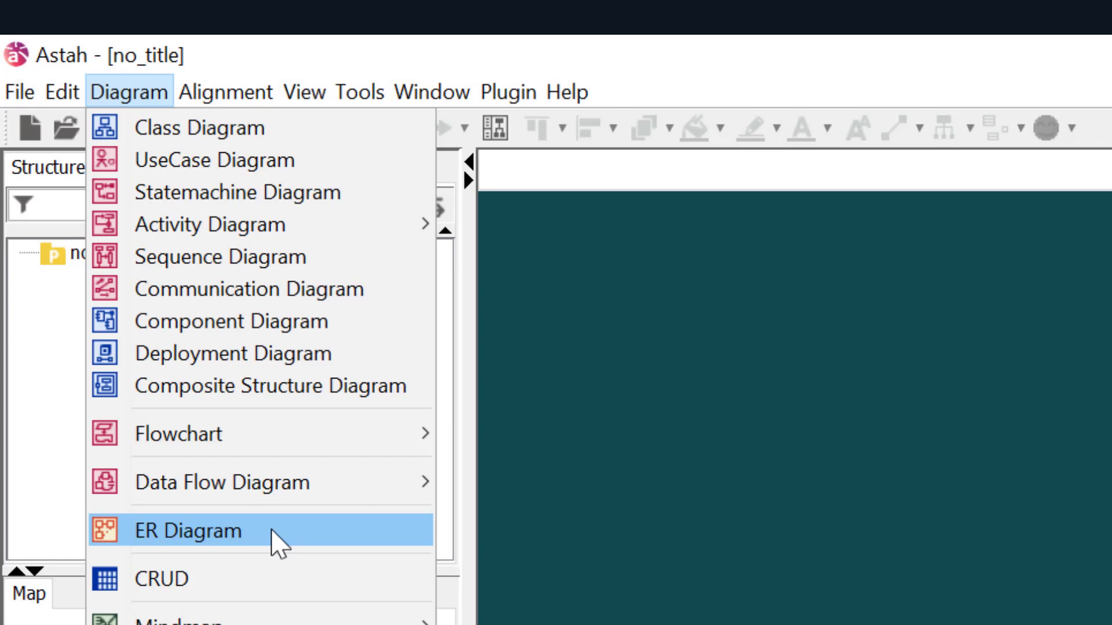
Step: Create a new ER diagram and place an entity named "Fact Sale" on the canvas
left_click(279, 544)
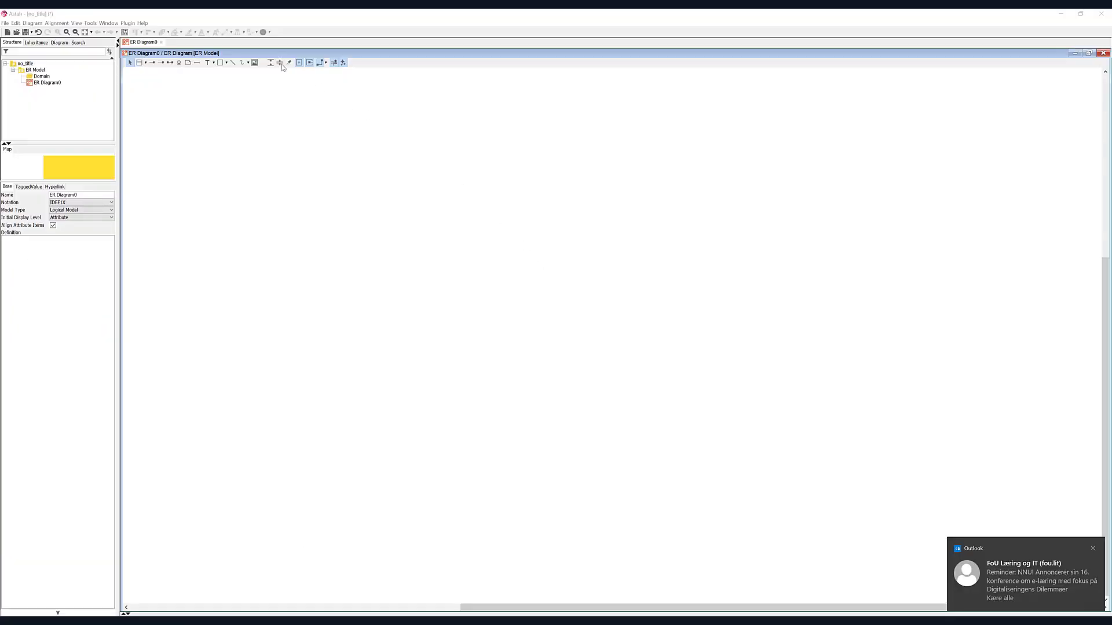
left_click(139, 65)
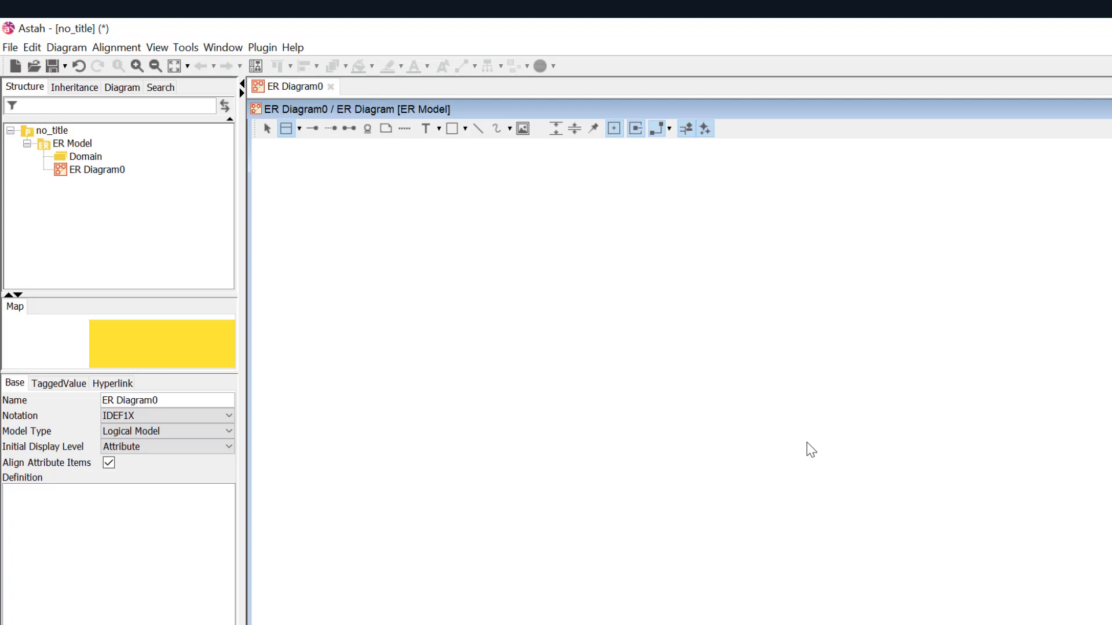
left_click(807, 444)
type("Fac")
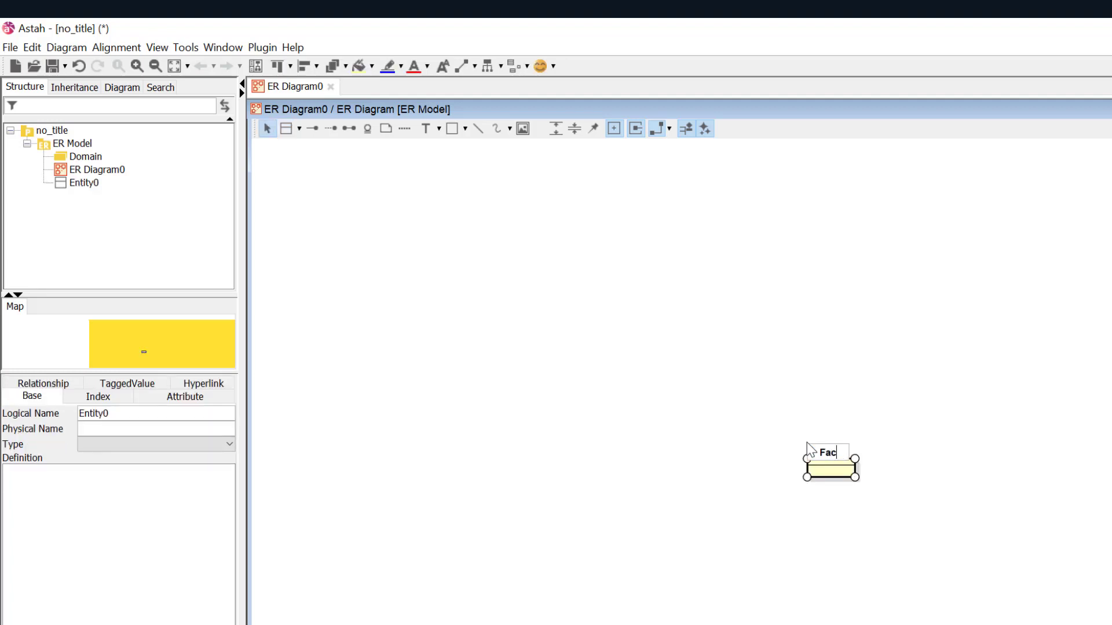
type("t Sale")
key("Return")
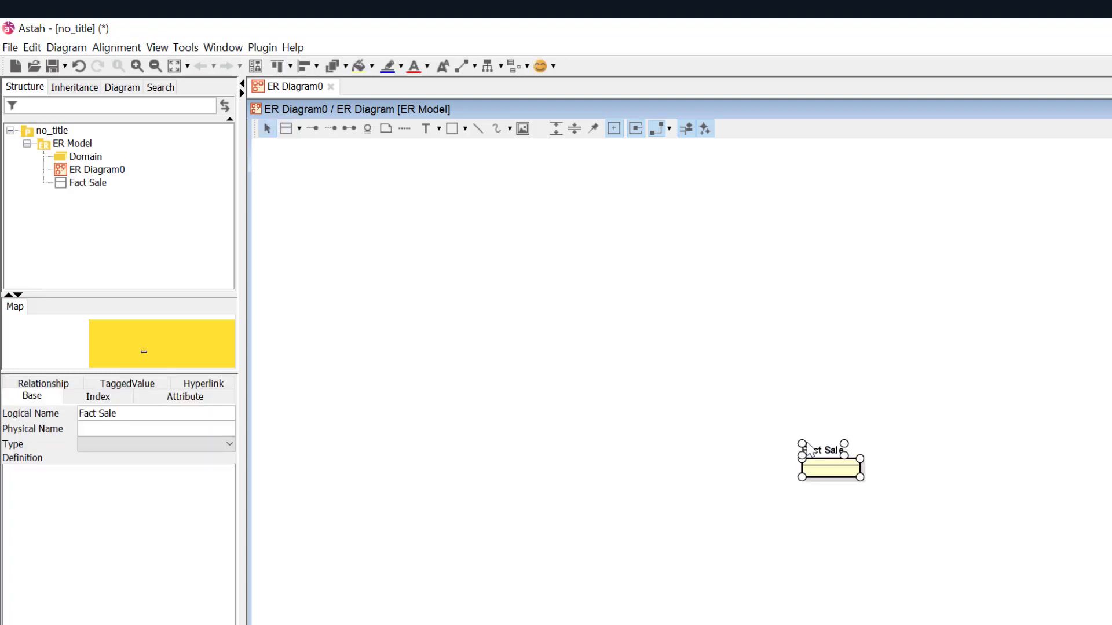
Step: Add the attributes "Qty" and "Amt" to the Fact Sale entity
right_click(851, 477)
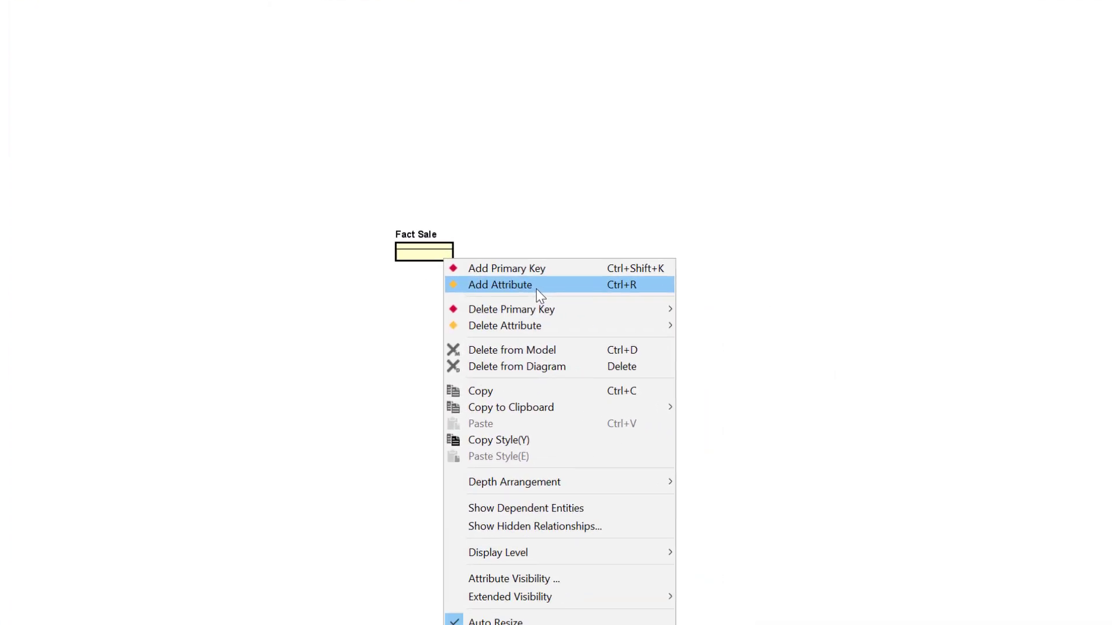
left_click(537, 285)
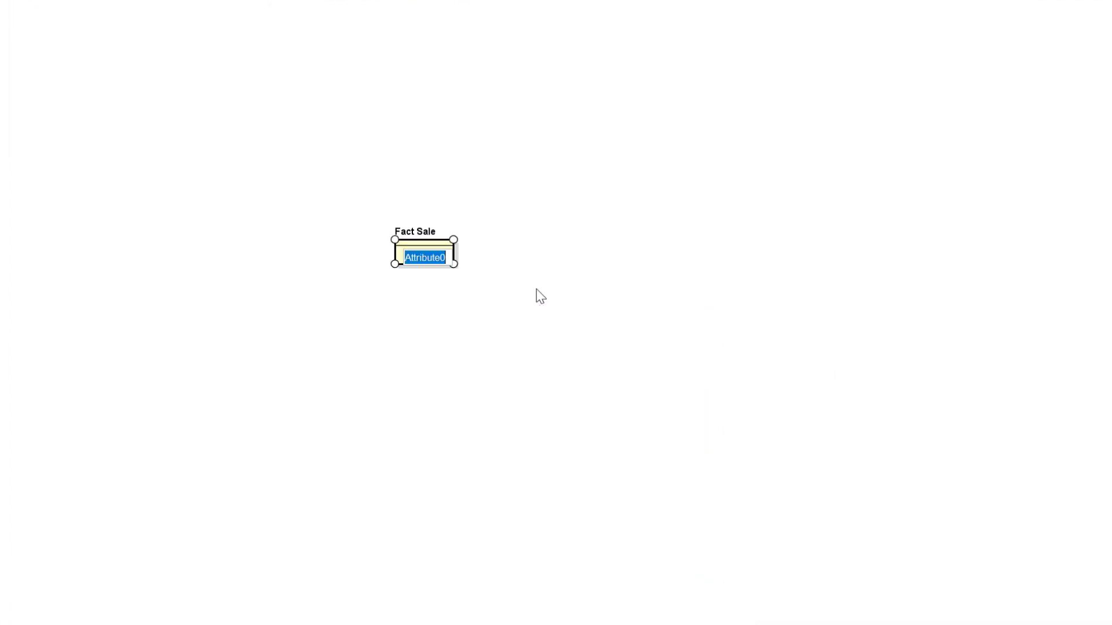
type("Qty")
key("Return")
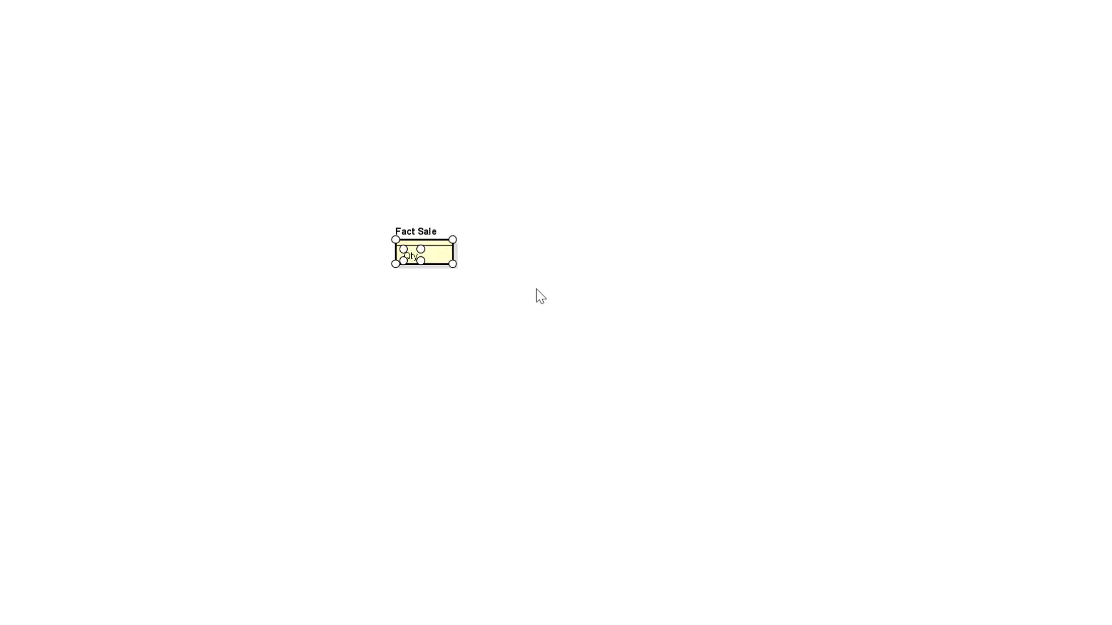
key("Return")
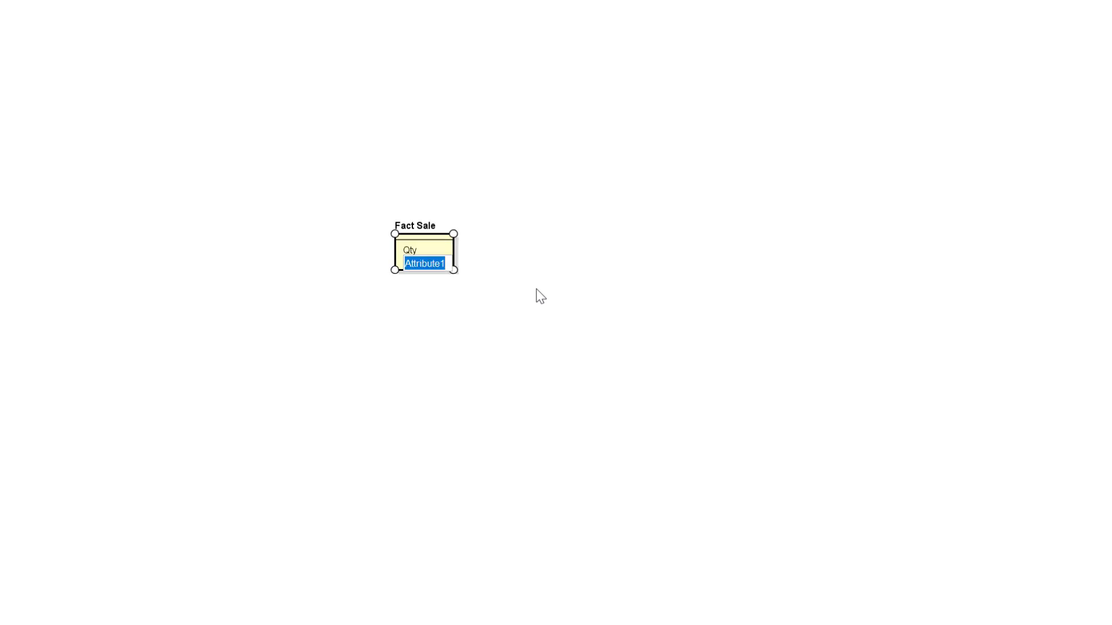
type("Amt")
key("Return")
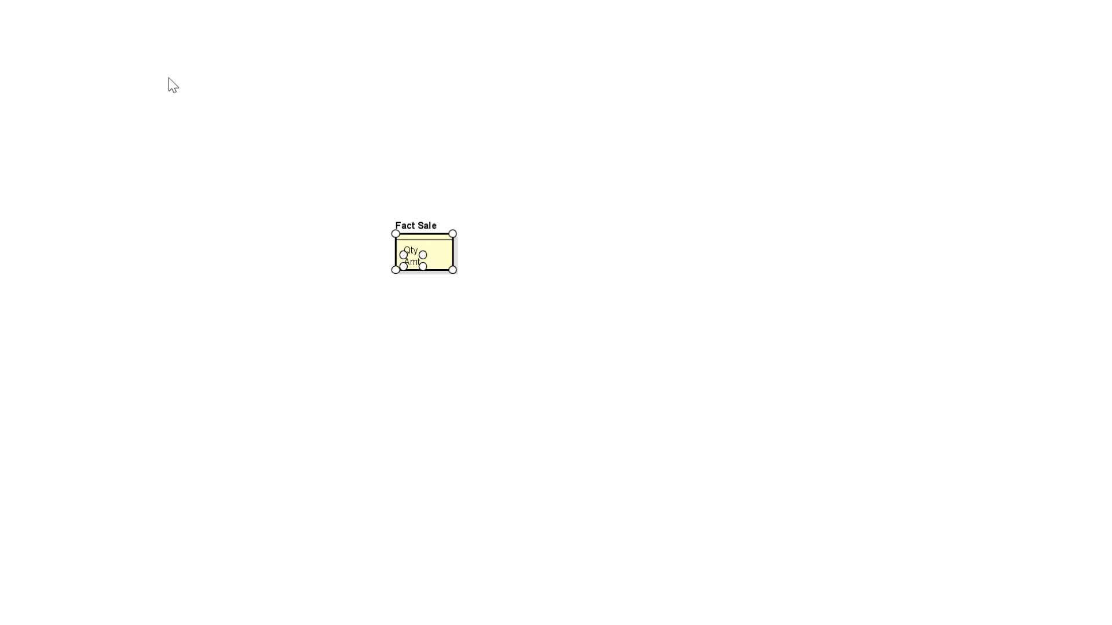
Step: Place an entity named "Dim Product" up and to the left of Fact Sale, with the primary key "ProductId"
left_click(259, 141)
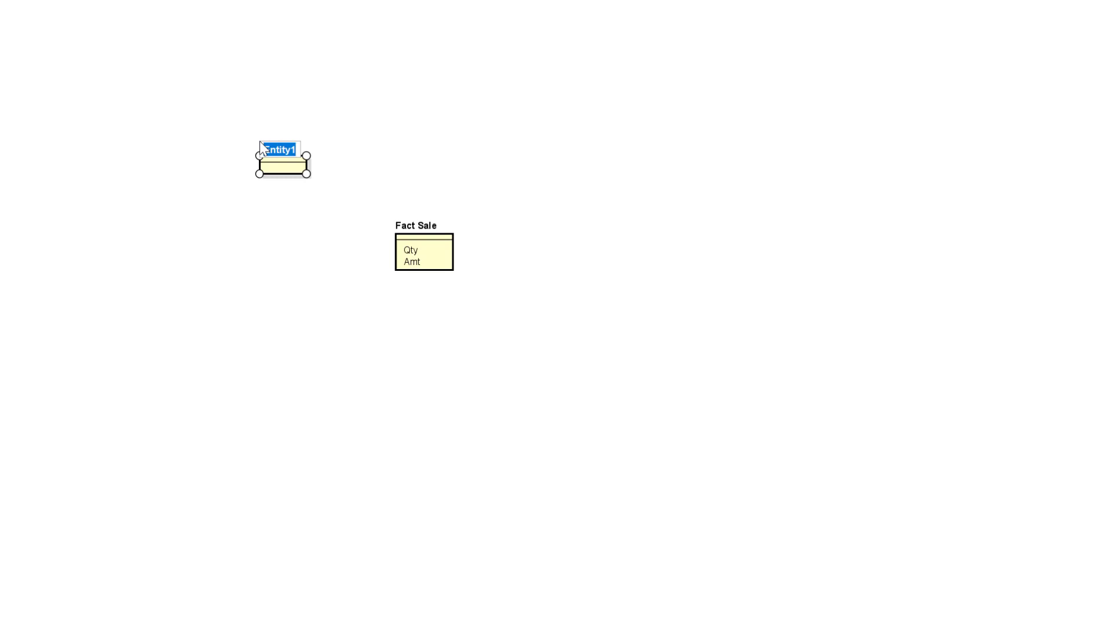
type("Dim Product")
key("Return")
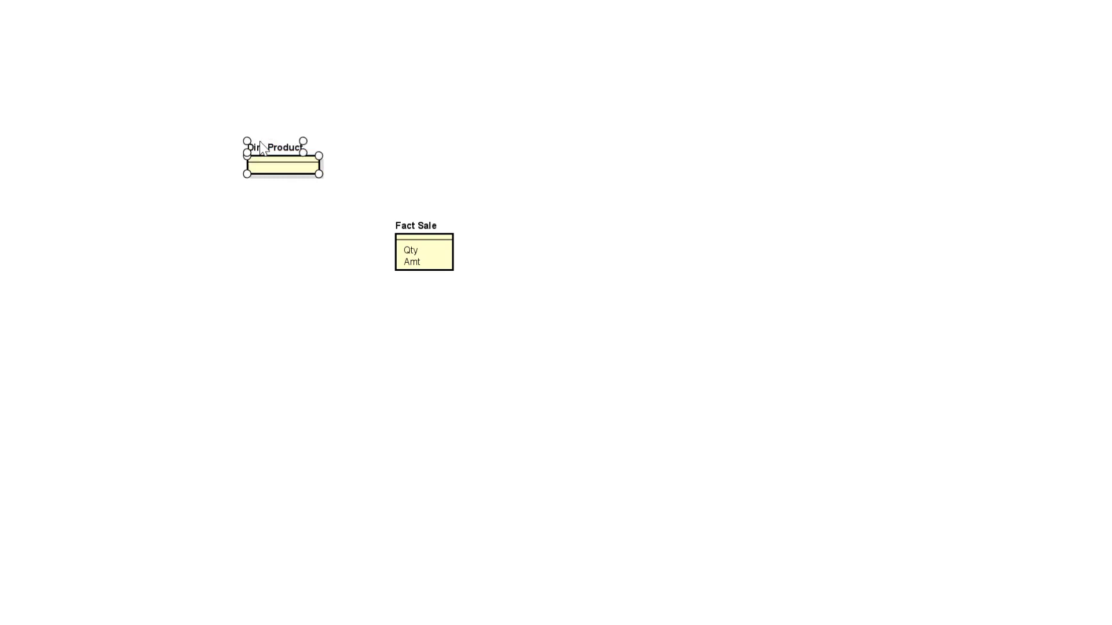
right_click(287, 162)
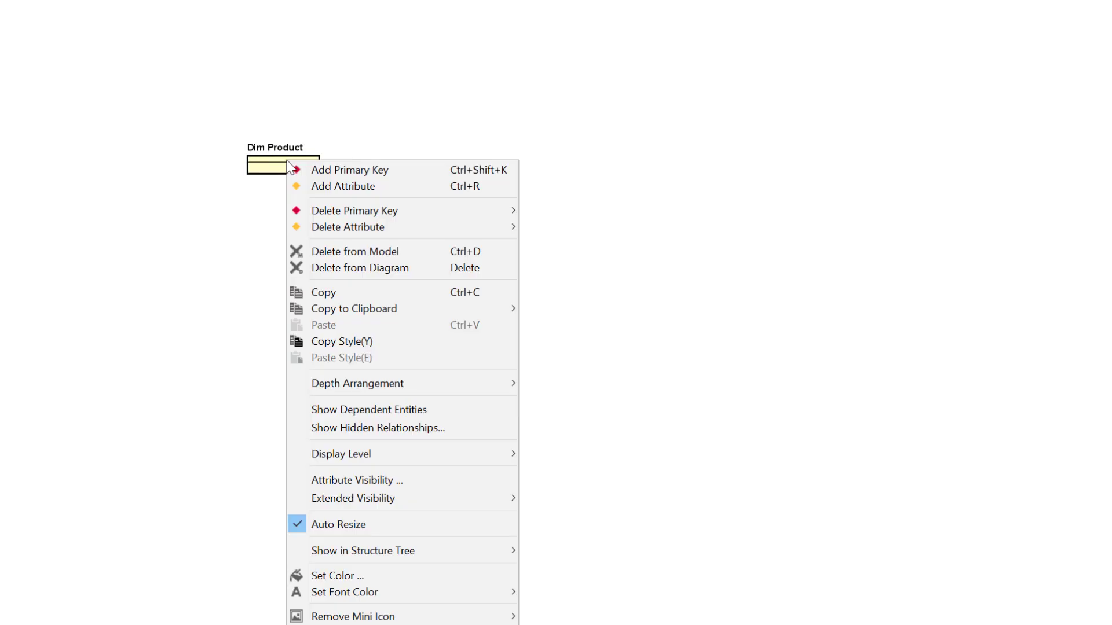
left_click(356, 170)
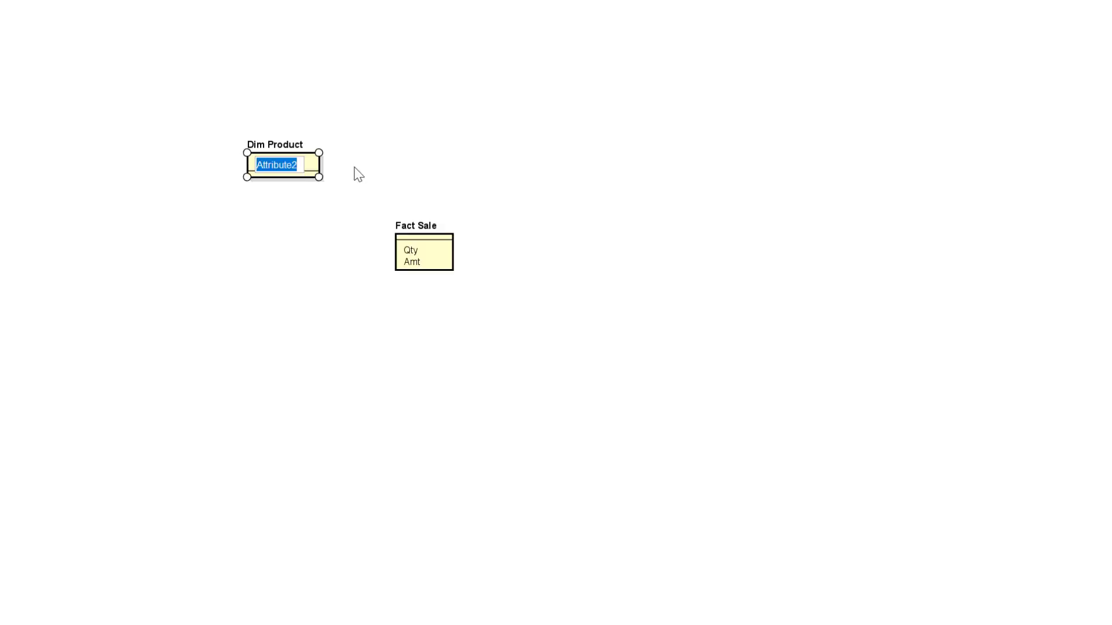
type("ProductId")
key("Return")
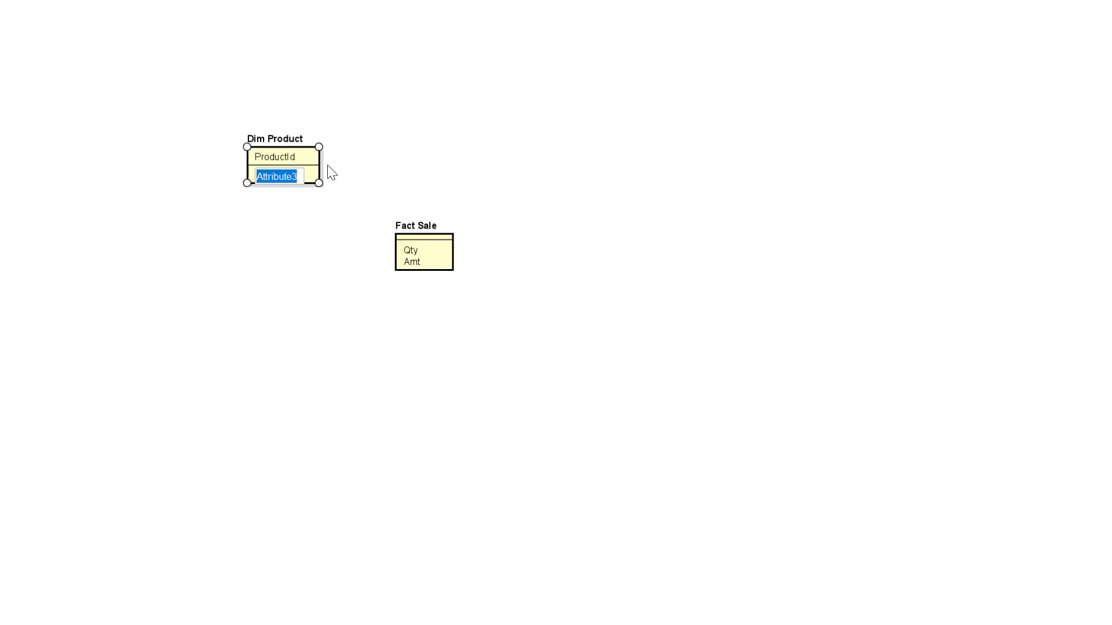
Step: Add the attributes "Product Name", "Product Category" and "Supplier" to the Dim Product entity
type("Product N")
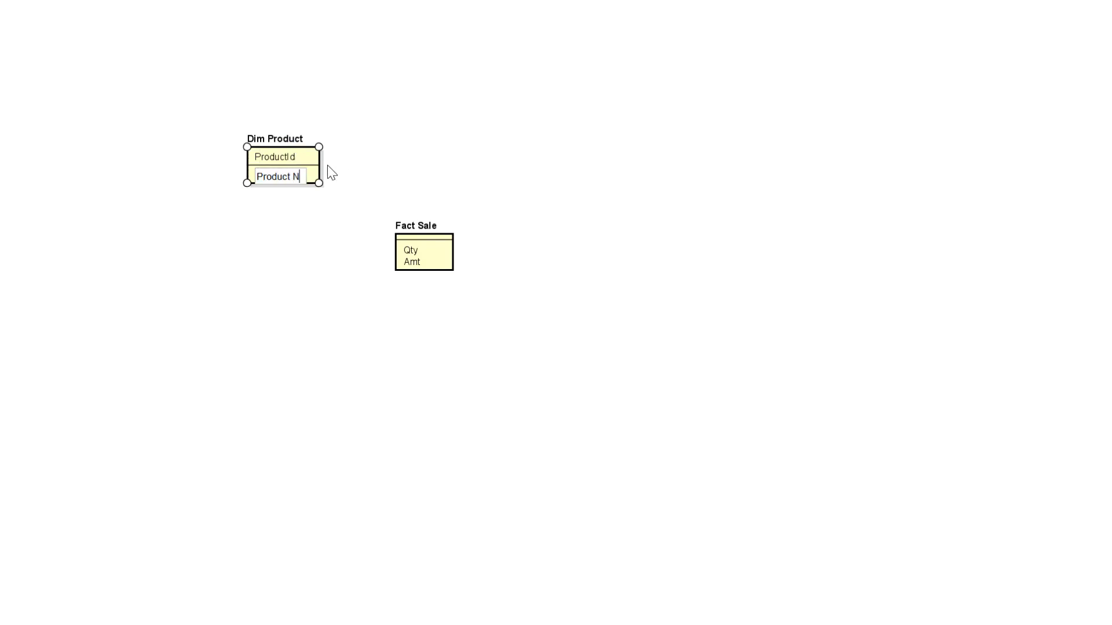
type("ame")
key("Return")
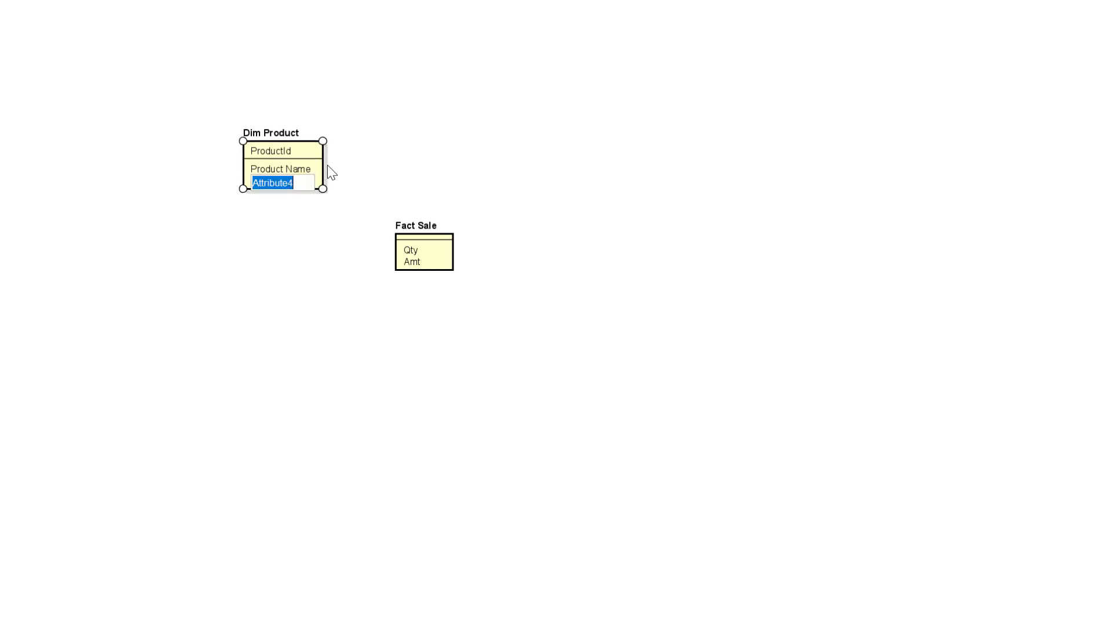
type("Product Category")
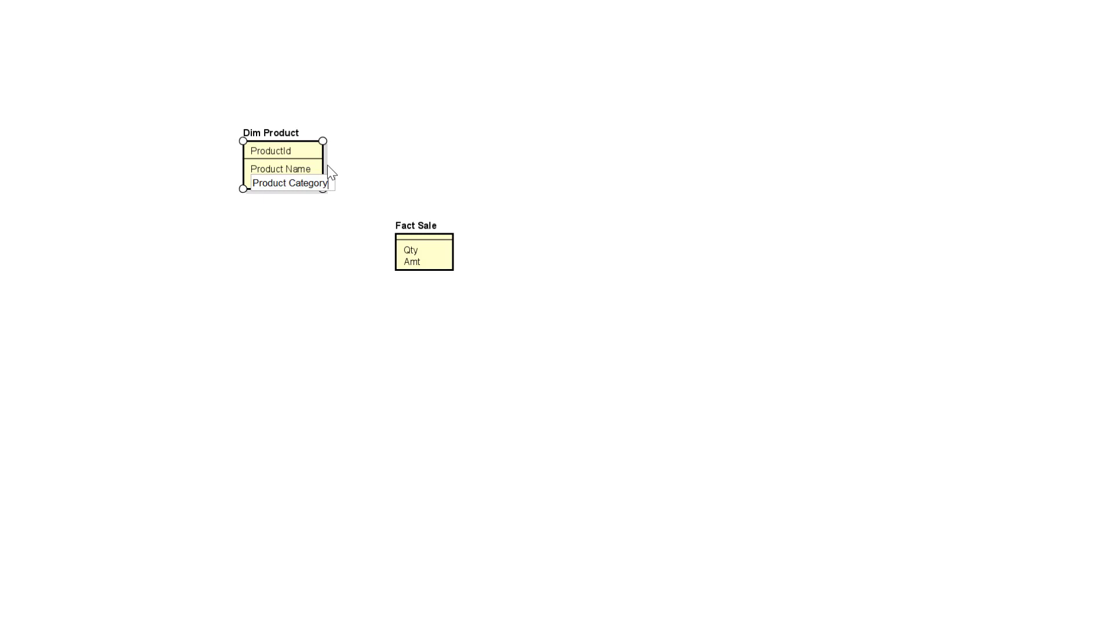
key("Return")
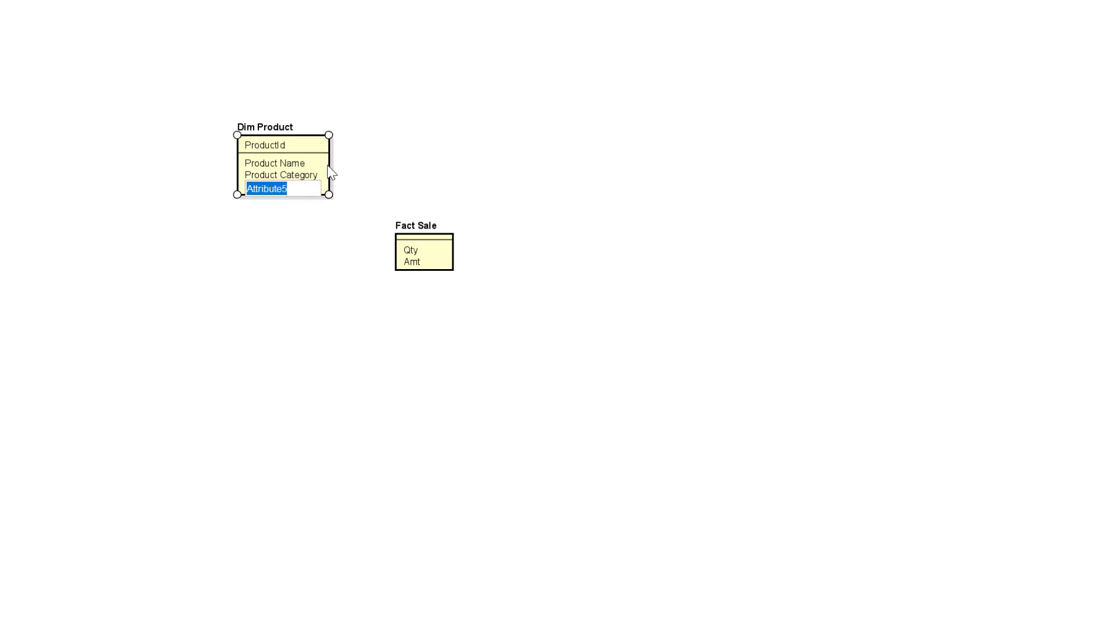
type("Supplier")
key("Return")
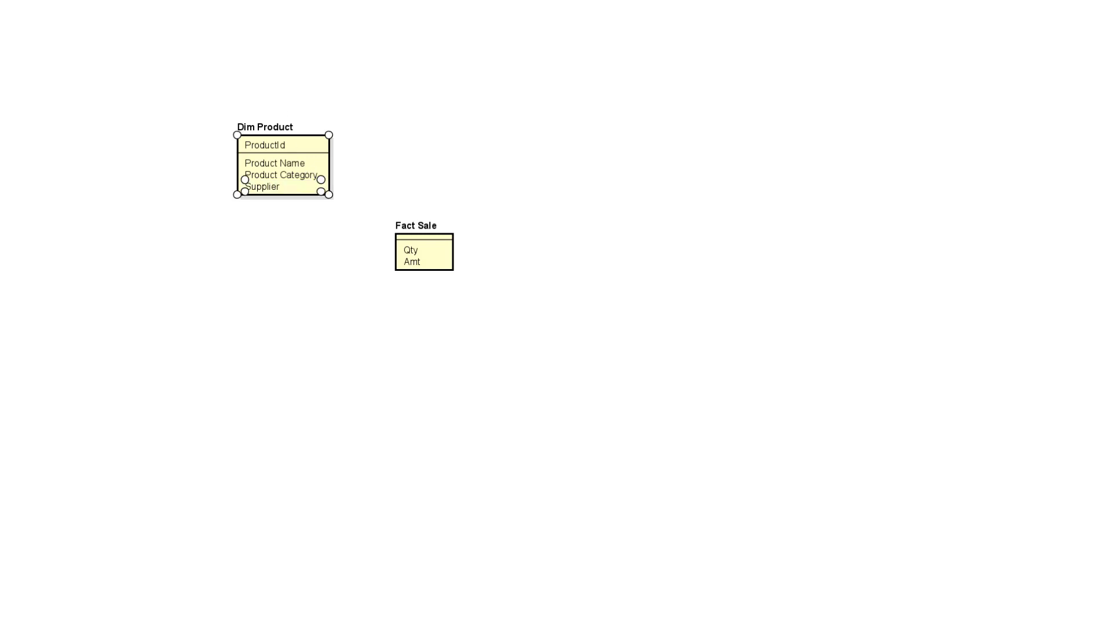
Step: Place an entity named "Dim Employee" up and to the right of Fact Sale, with the primary key "EmployeeId"
left_click(569, 139)
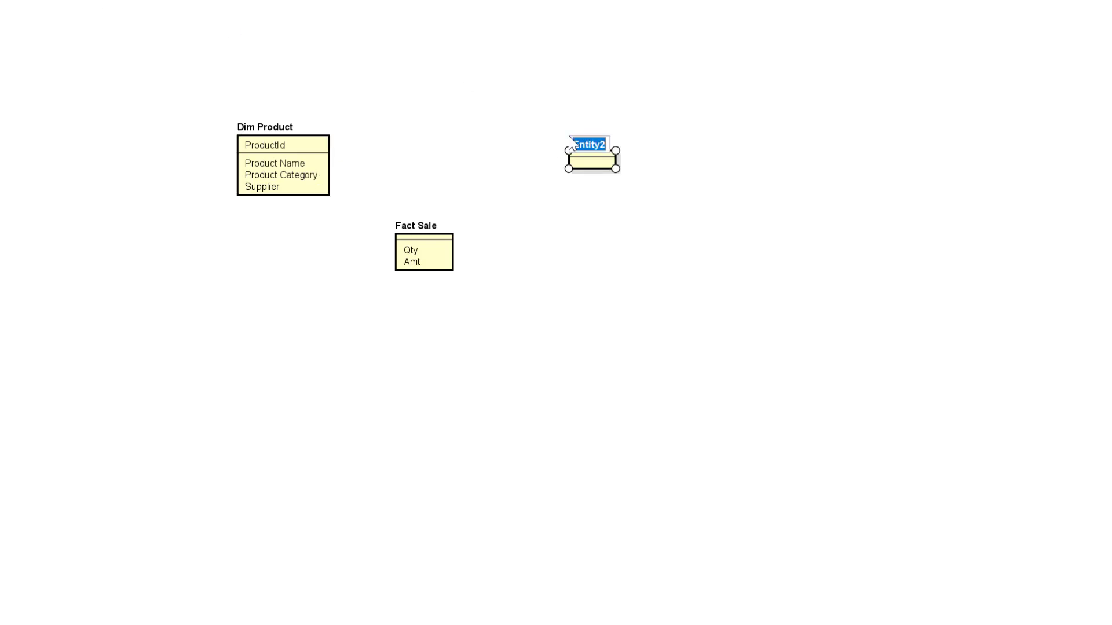
type("Dim Employee")
key("Return")
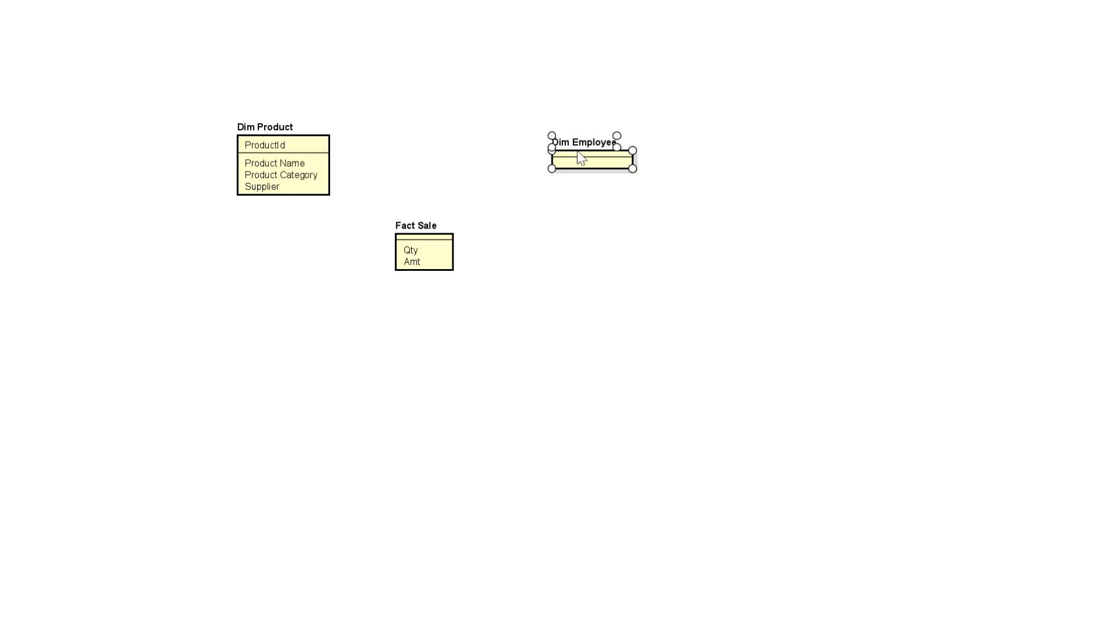
right_click(595, 168)
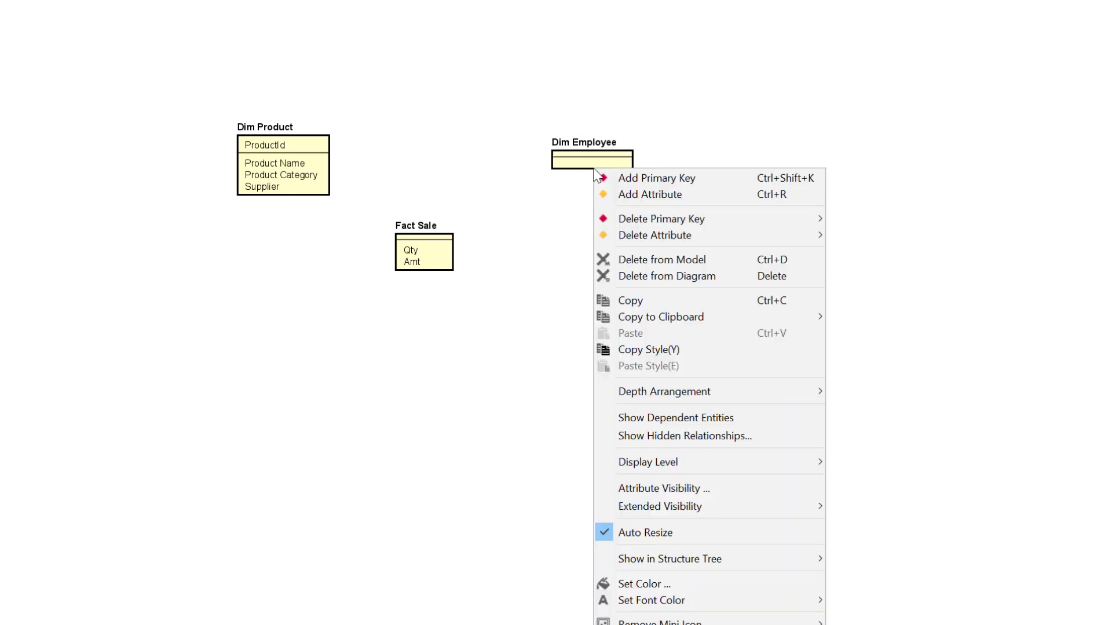
left_click(635, 177)
type("Em")
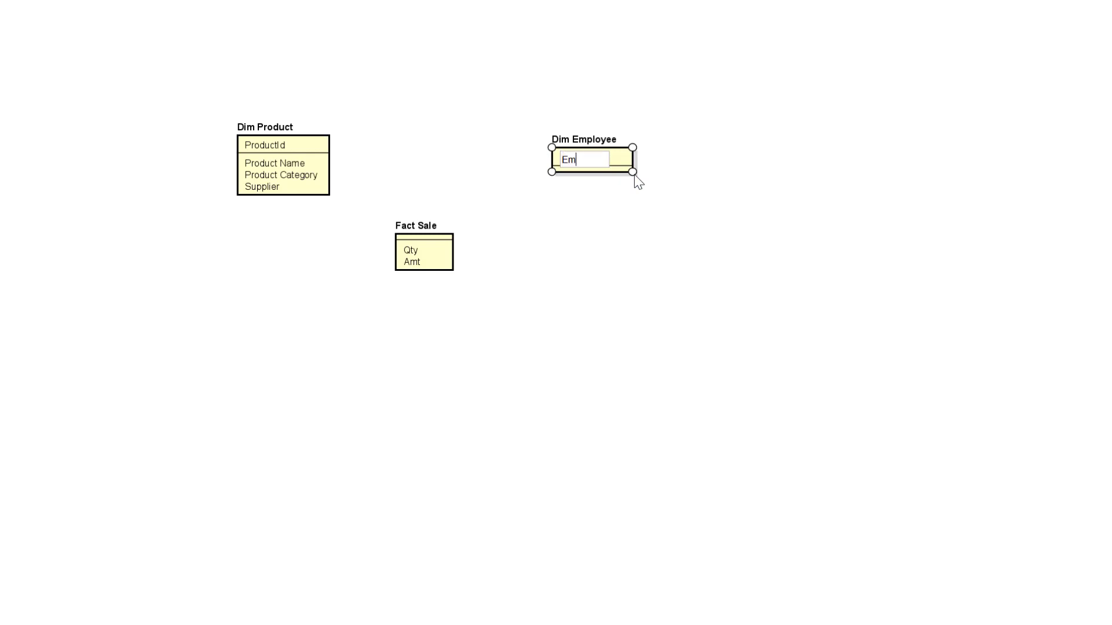
type("ployeeId")
key("Return")
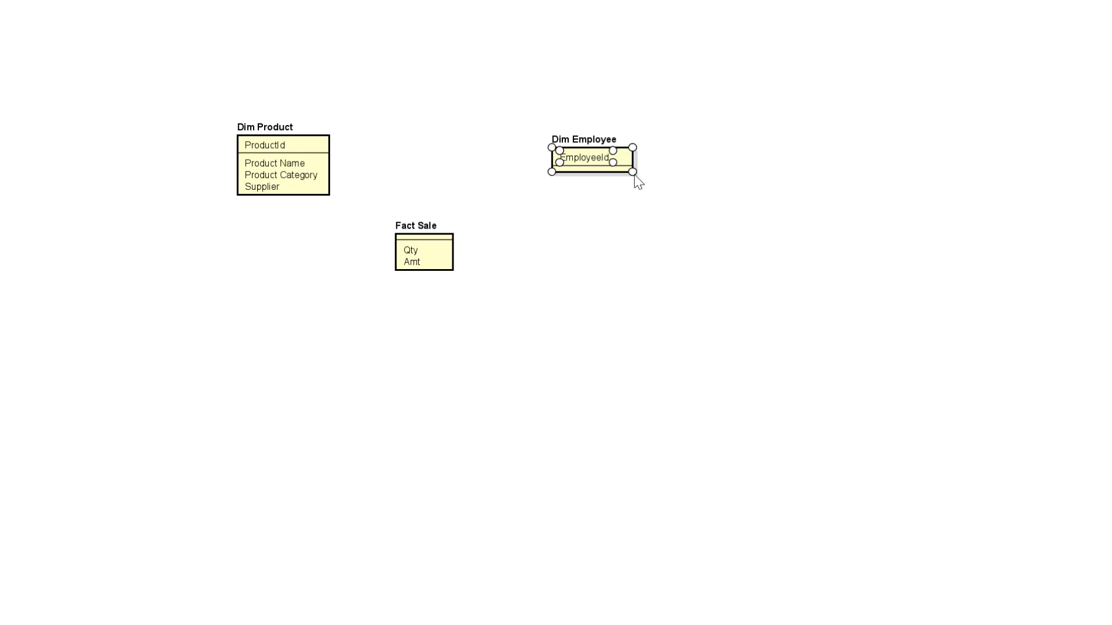
Step: Add the attributes "Name", "Title" and "Department" to the Dim Employee entity
key("ctrl+m")
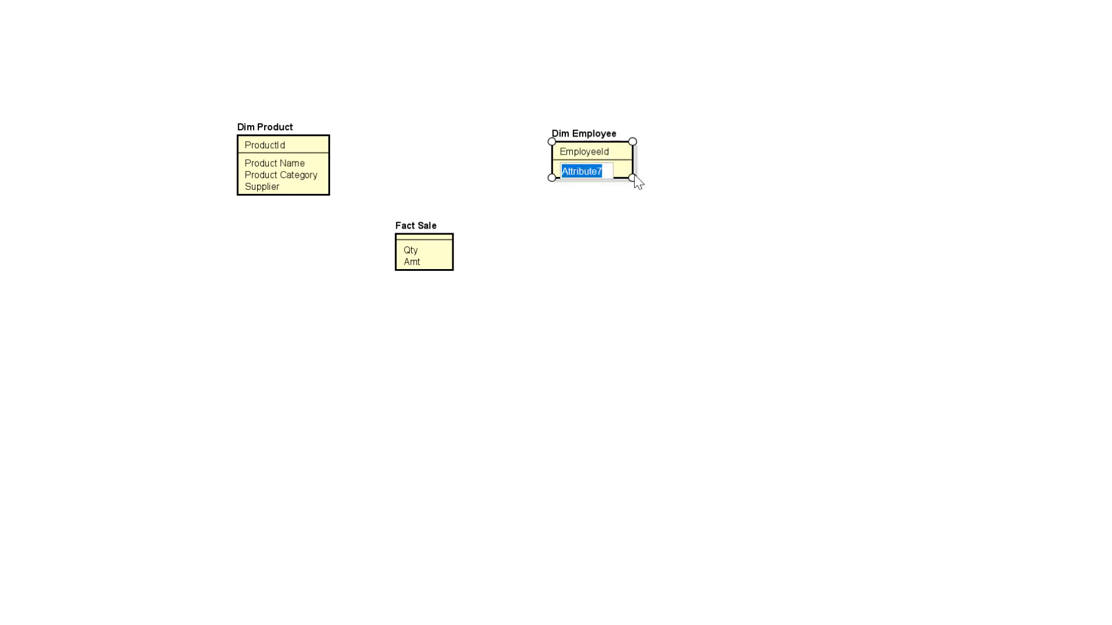
type("Name")
key("Return")
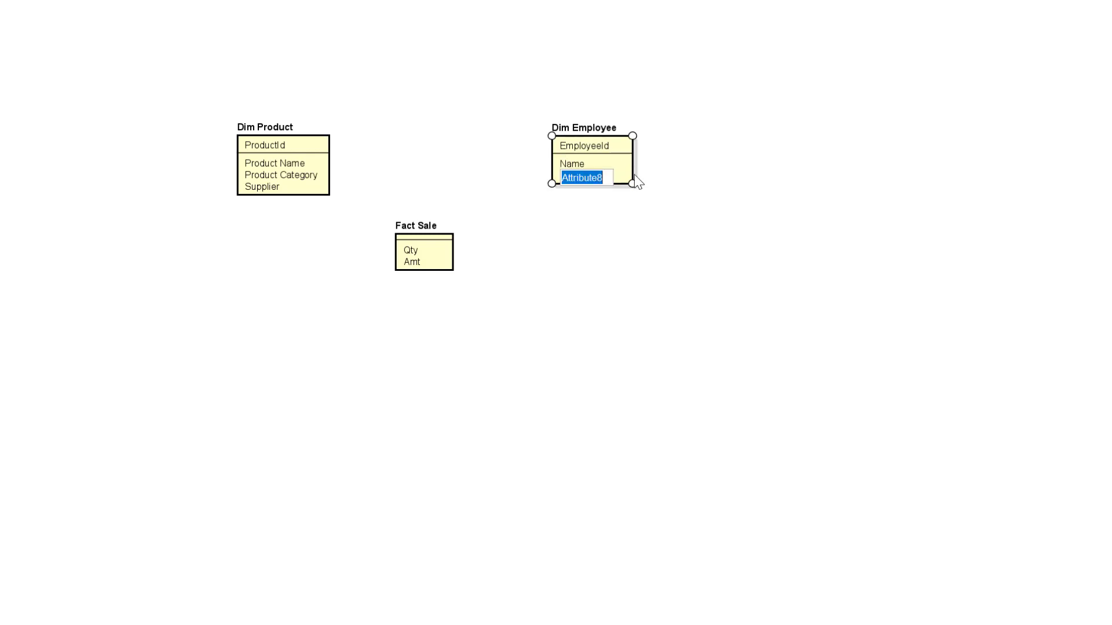
type("Title")
key("Return")
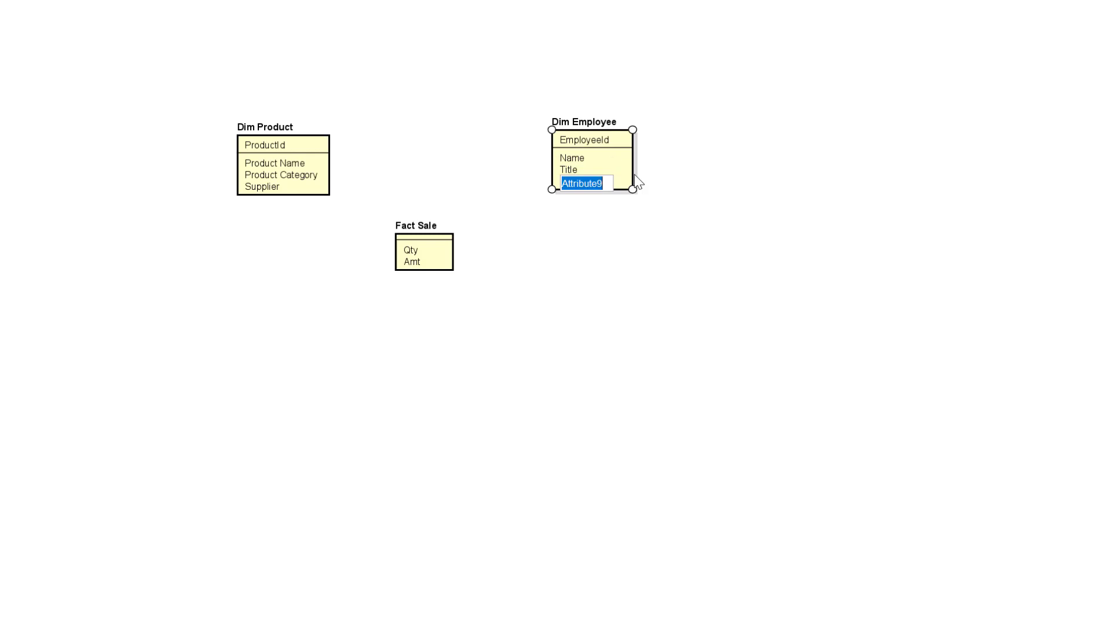
type("Department")
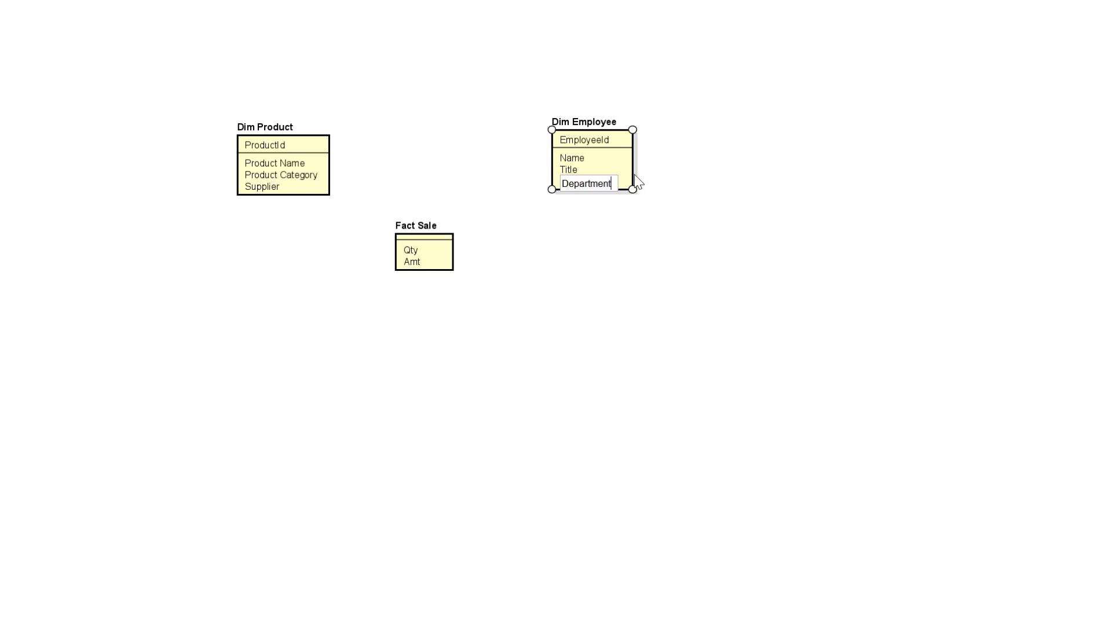
key("Return")
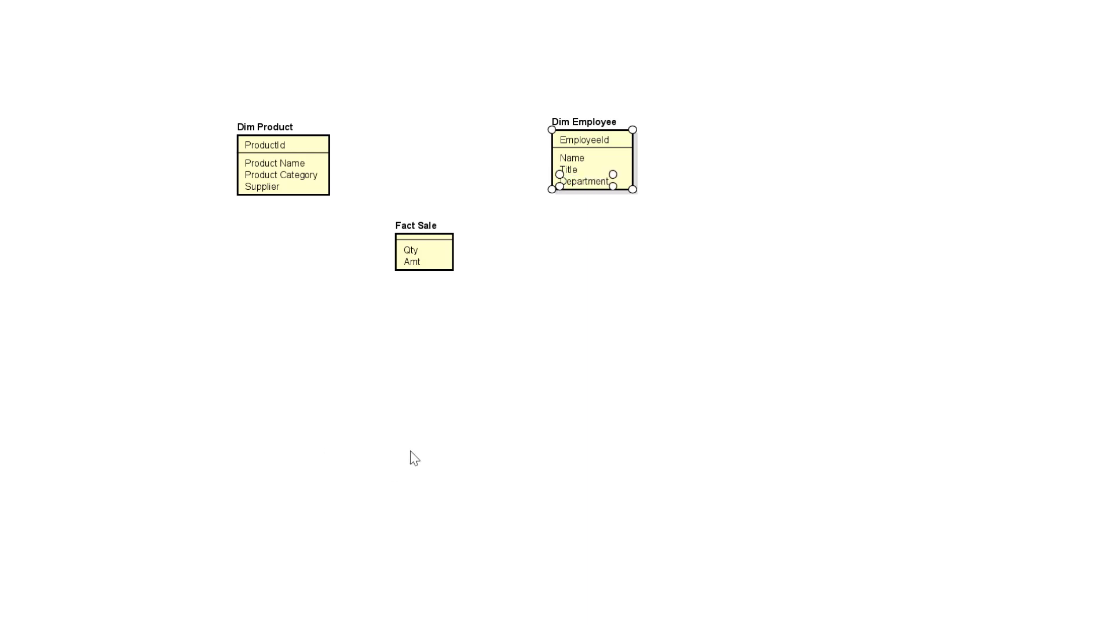
Step: Place an entity named "Dim Store" below and slightly to the left of Fact Sale
left_click(329, 369)
type("Sto")
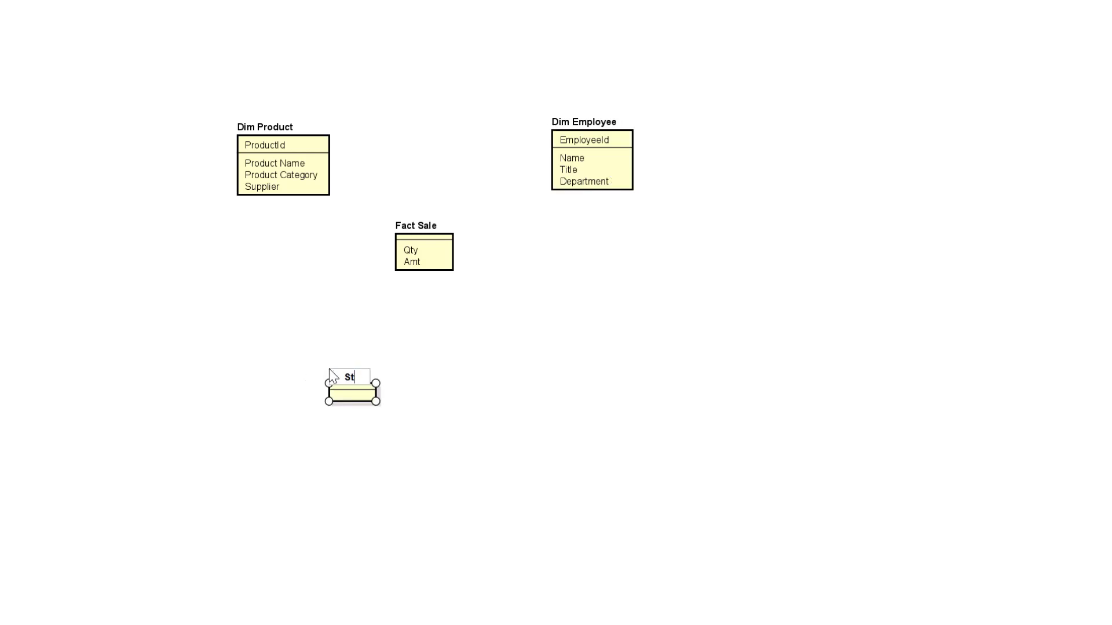
key("BackSpace")
key("BackSpace")
type("Dim Store")
key("Return")
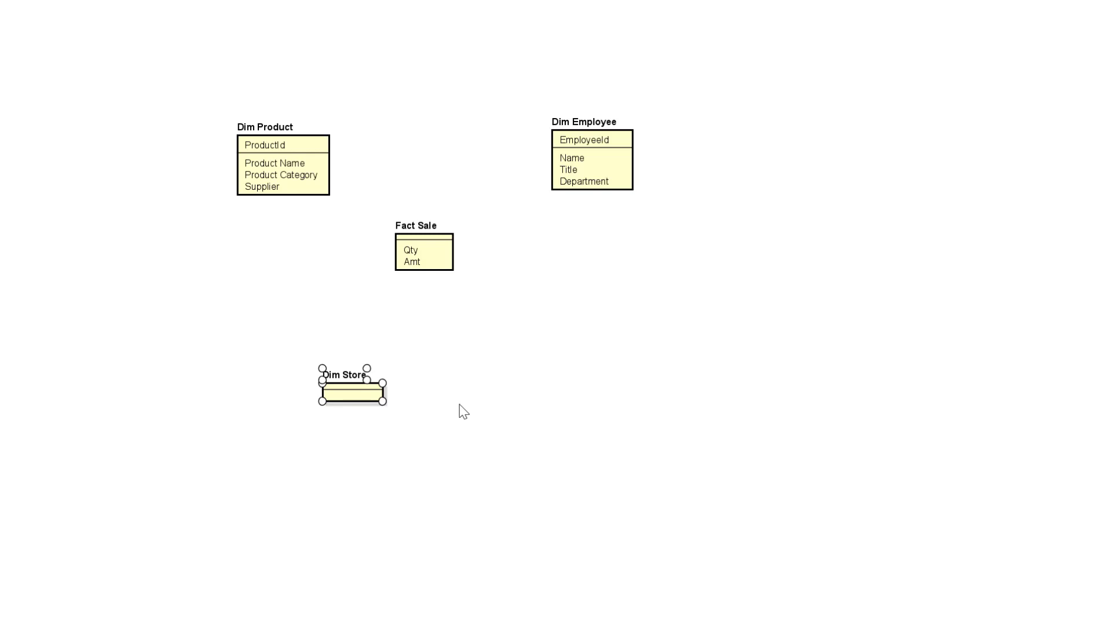
Step: Add the primary key "Storeid" to the Dim Store entity
scroll(464, 412, "up", 1)
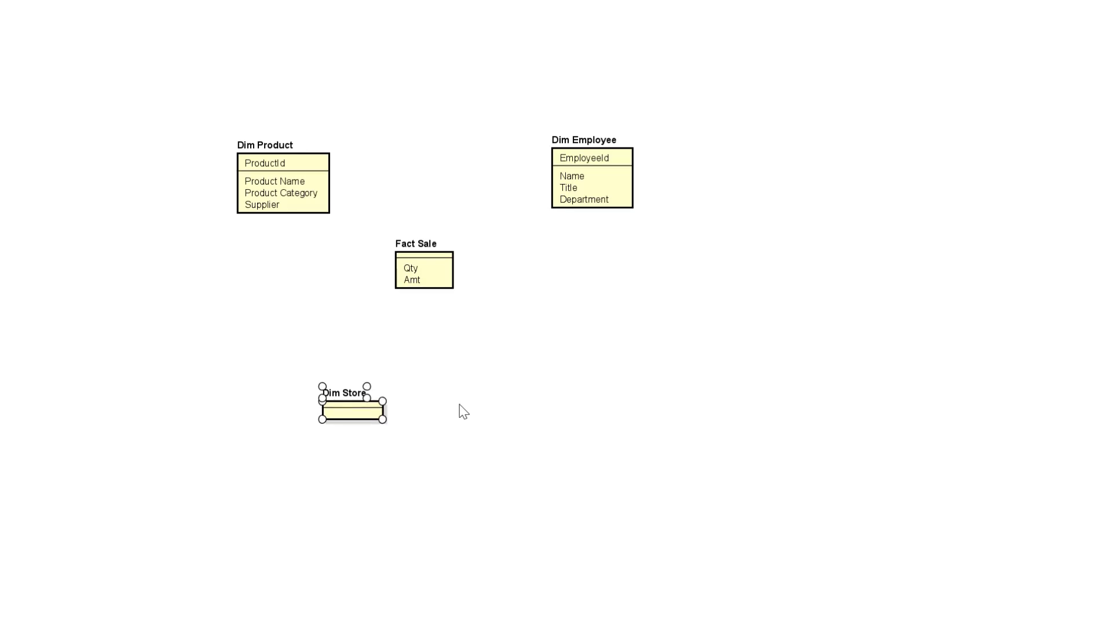
right_click(364, 409)
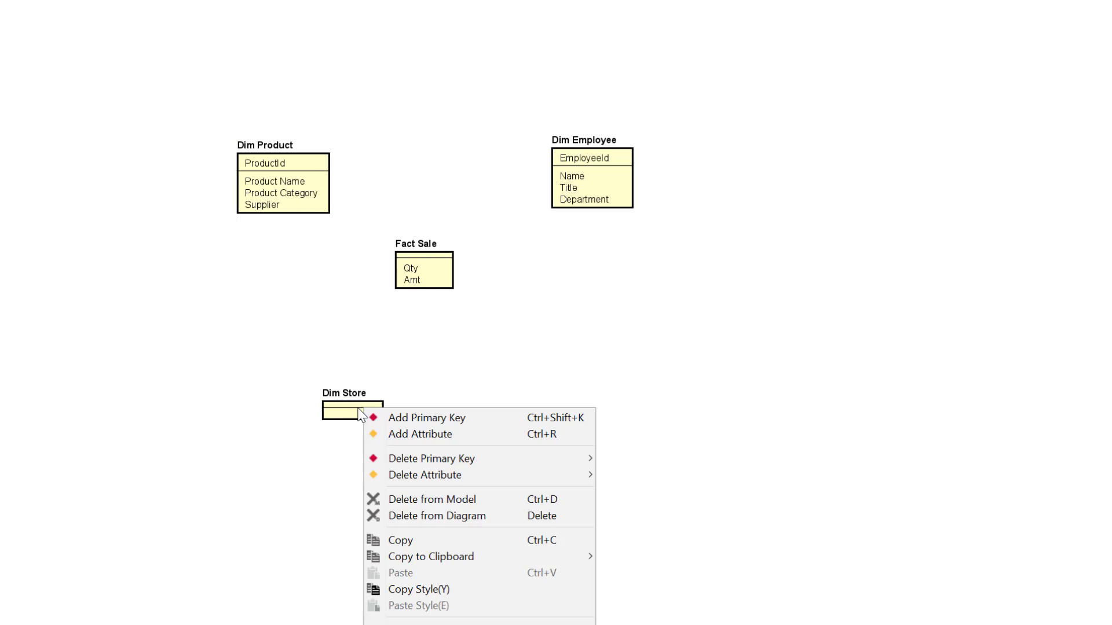
left_click(419, 418)
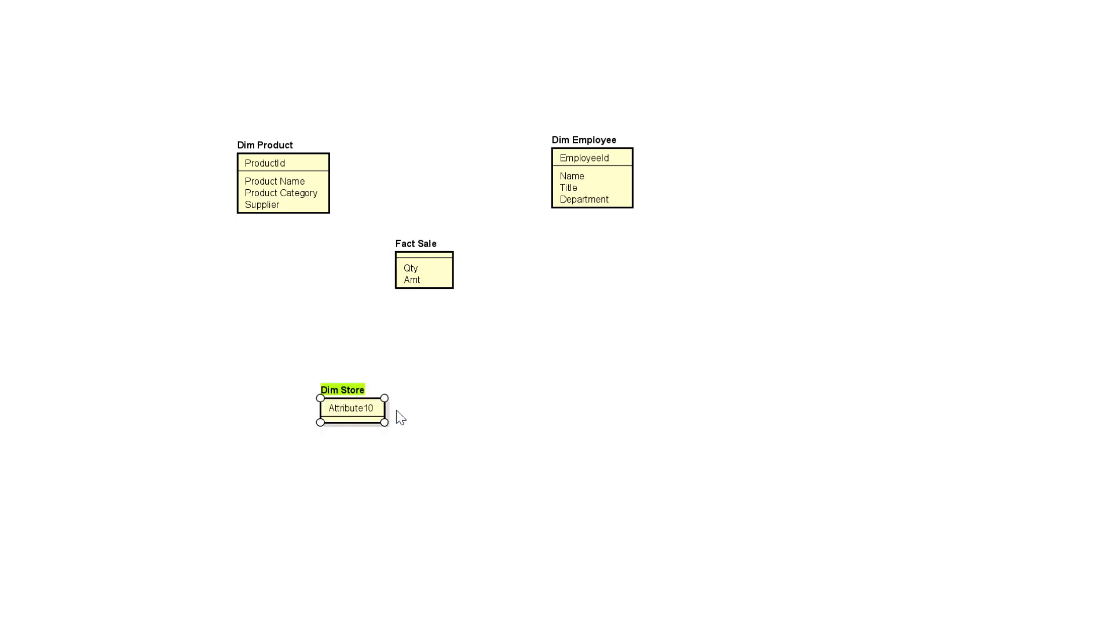
double_click(348, 413)
type("Storeid")
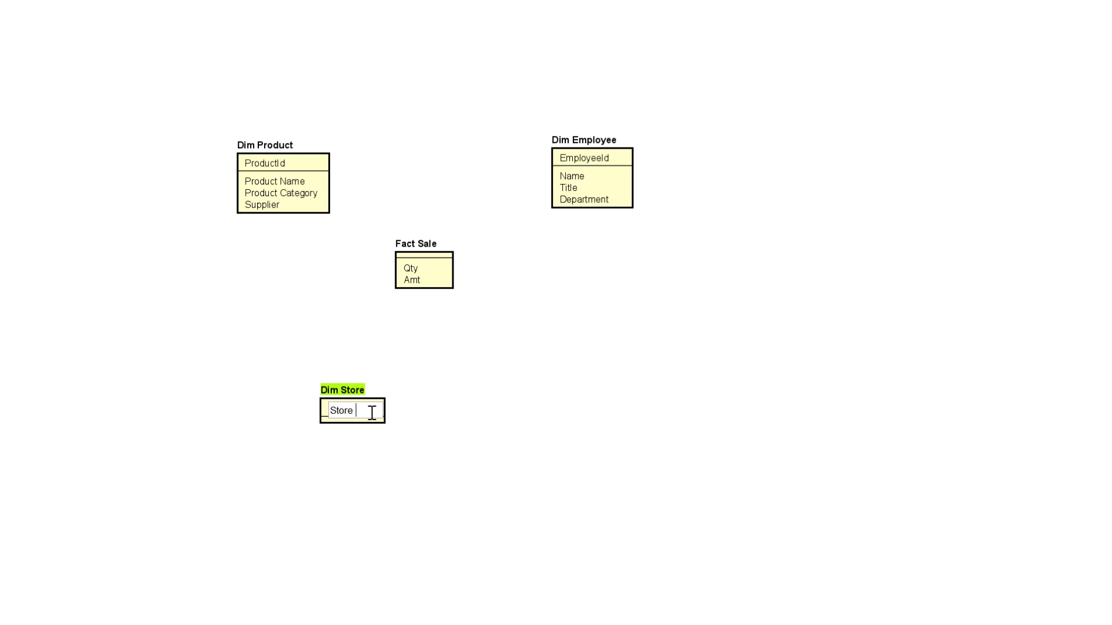
key("Return")
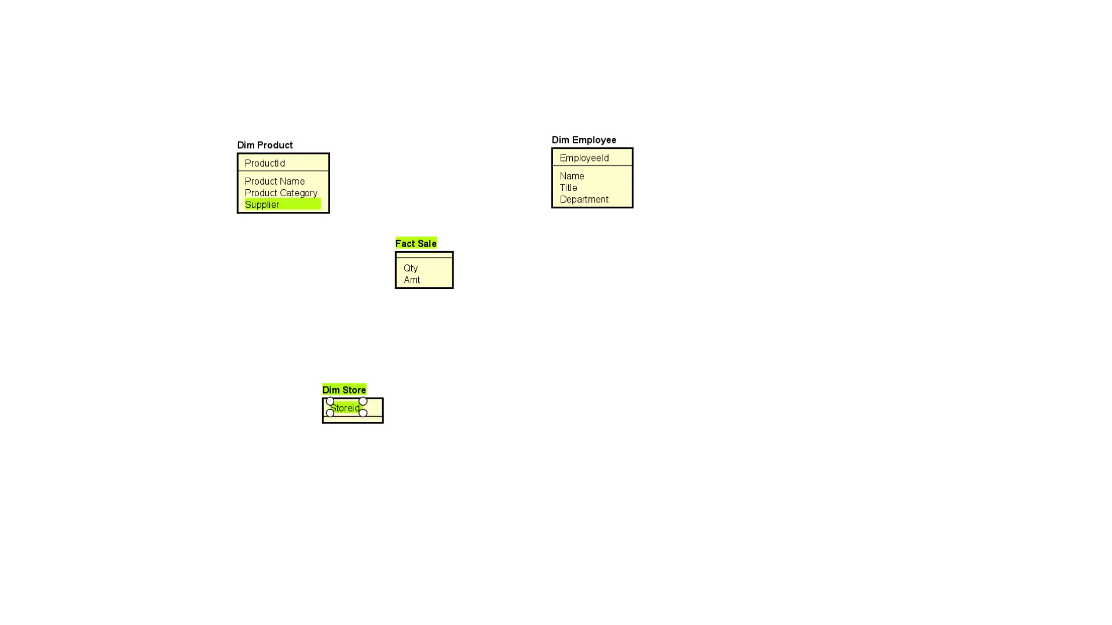
key("Escape")
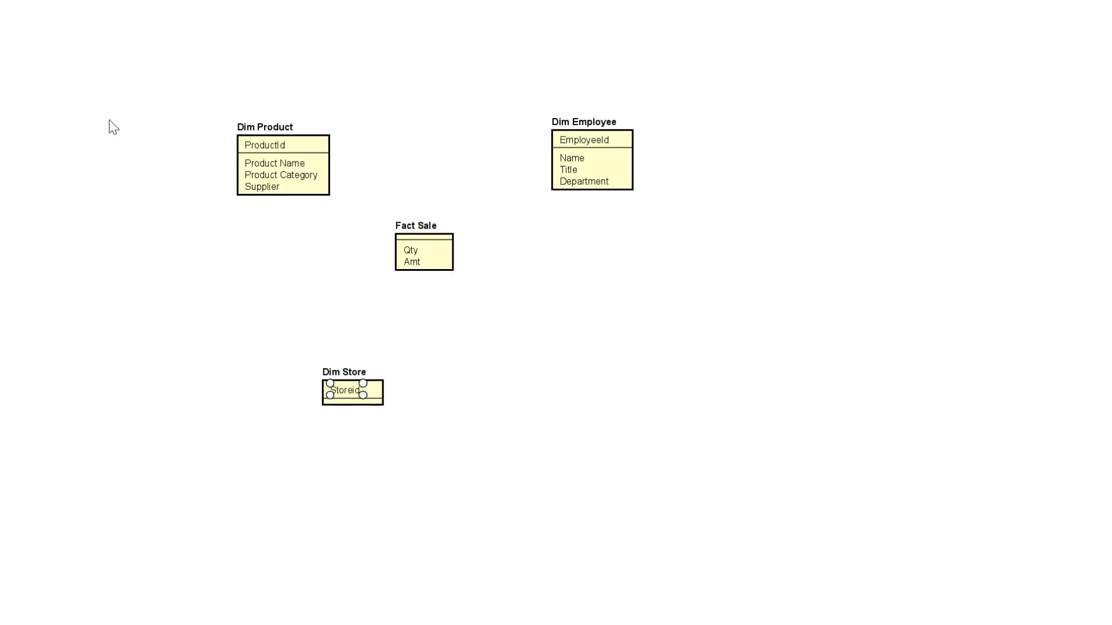
Step: Add the attributes "City", "Region", "Country" and "Type" to the Dim Store entity
right_click(381, 400)
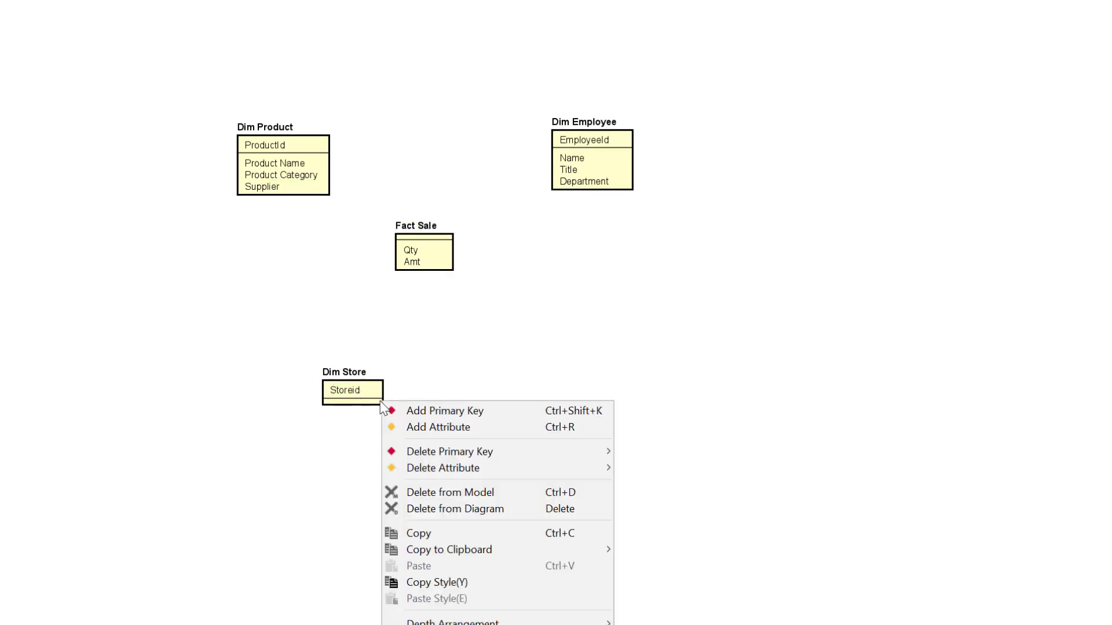
left_click(437, 428)
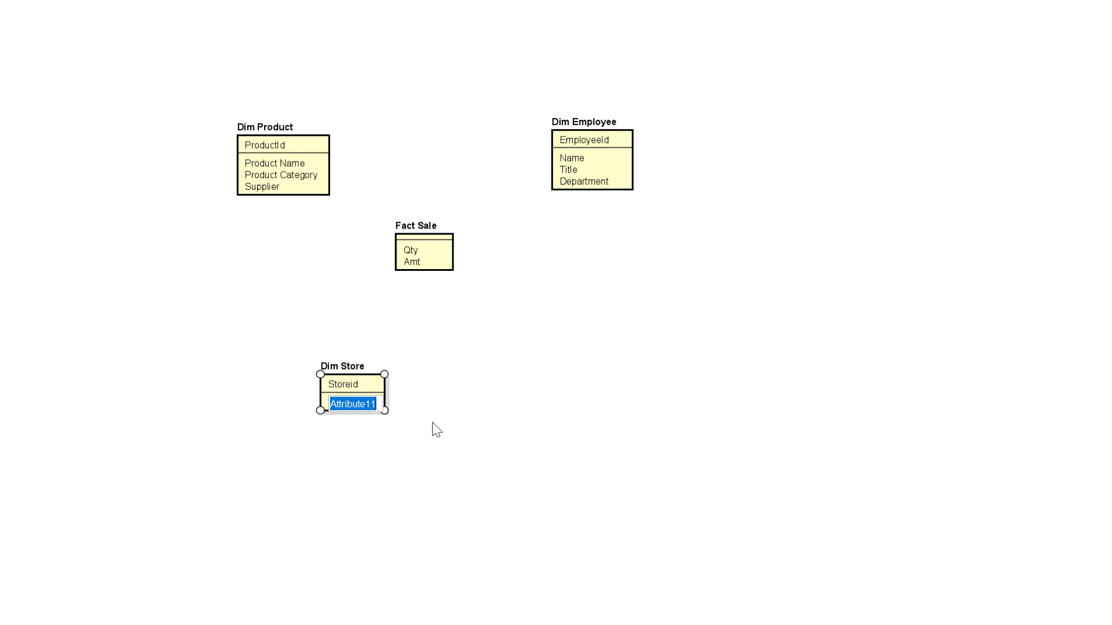
type("City")
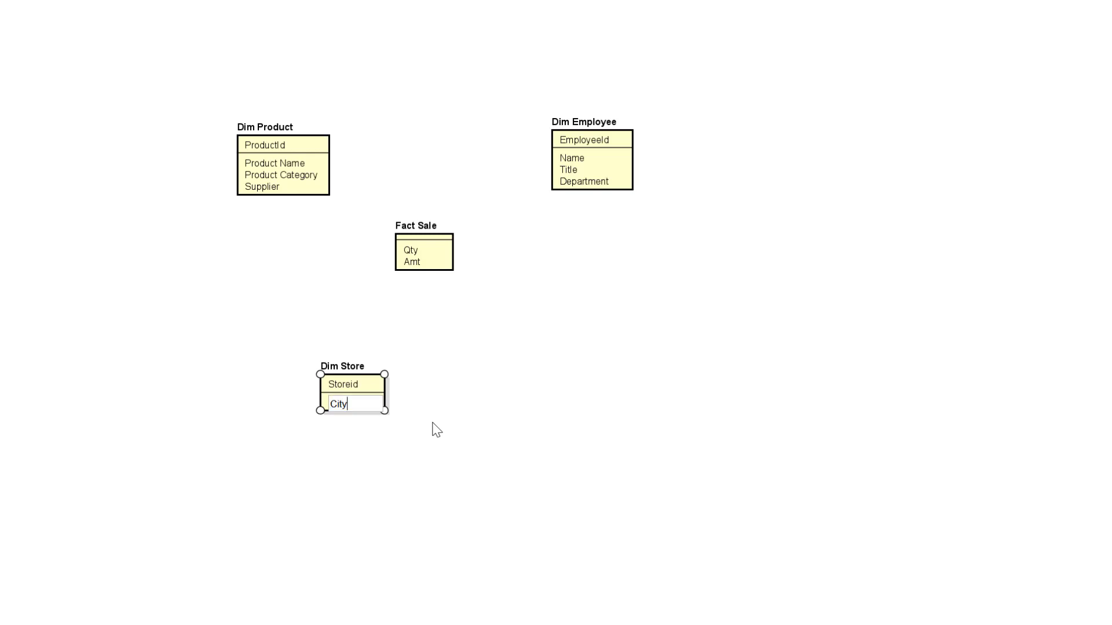
key("Return")
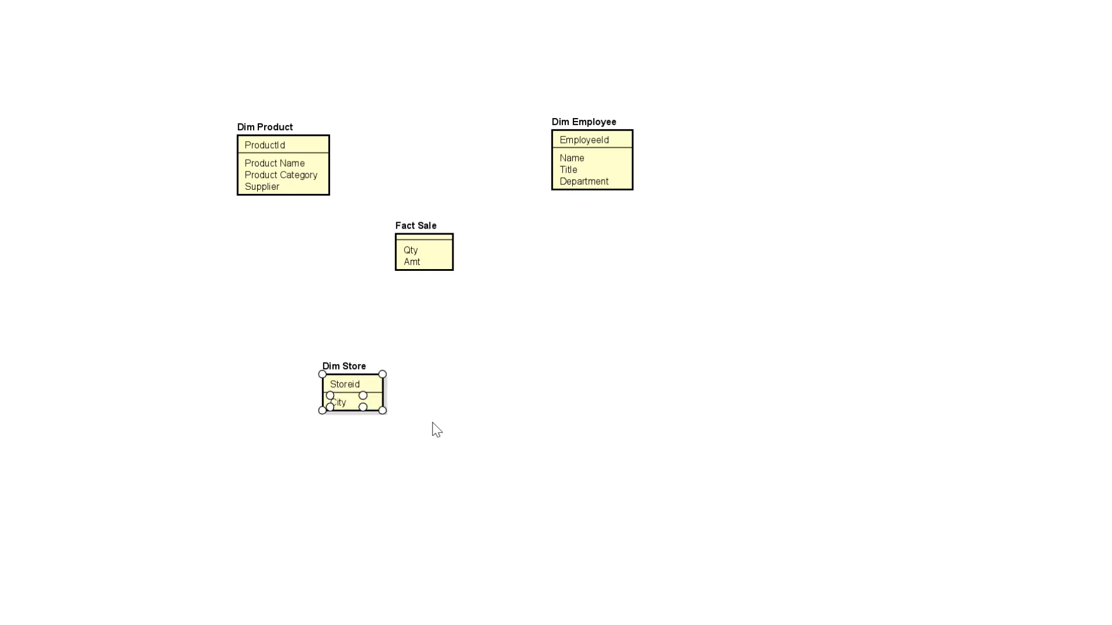
type("Region")
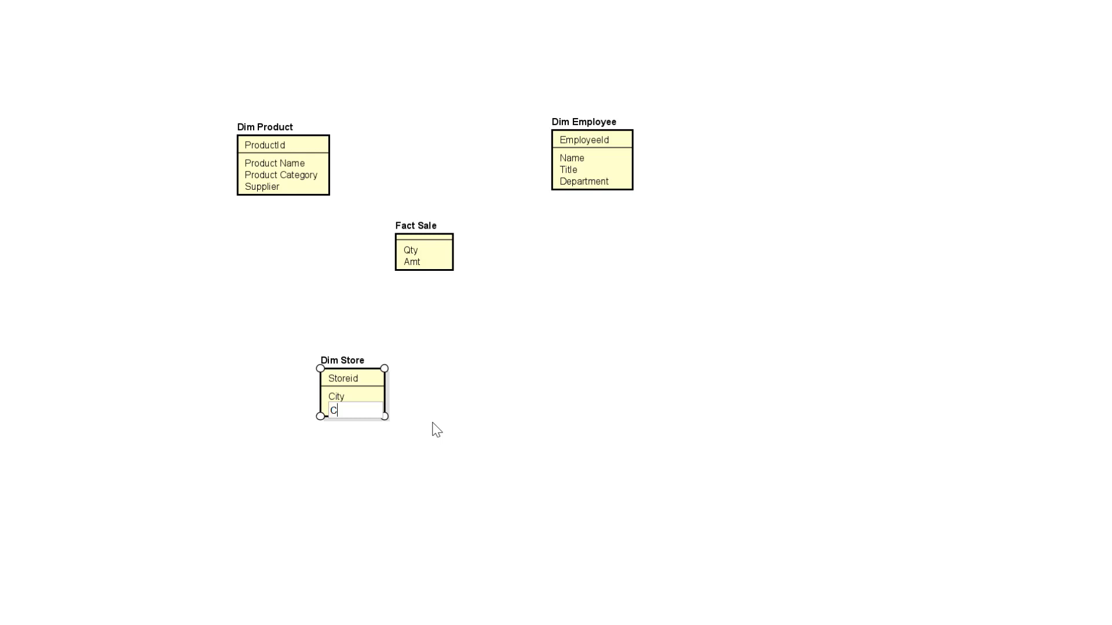
key("Return")
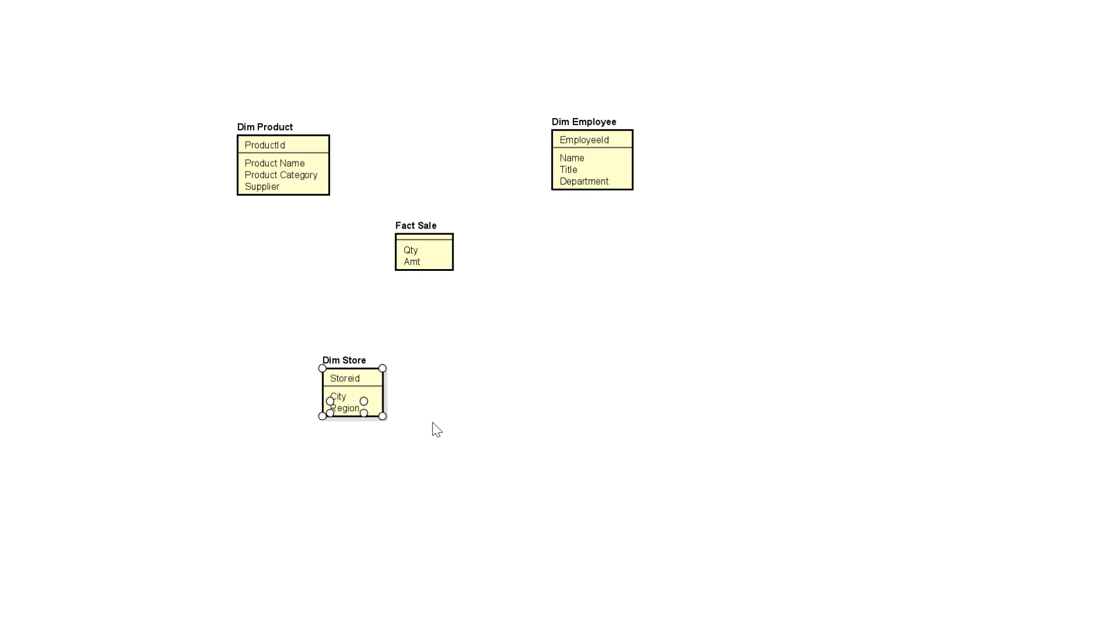
type("Country")
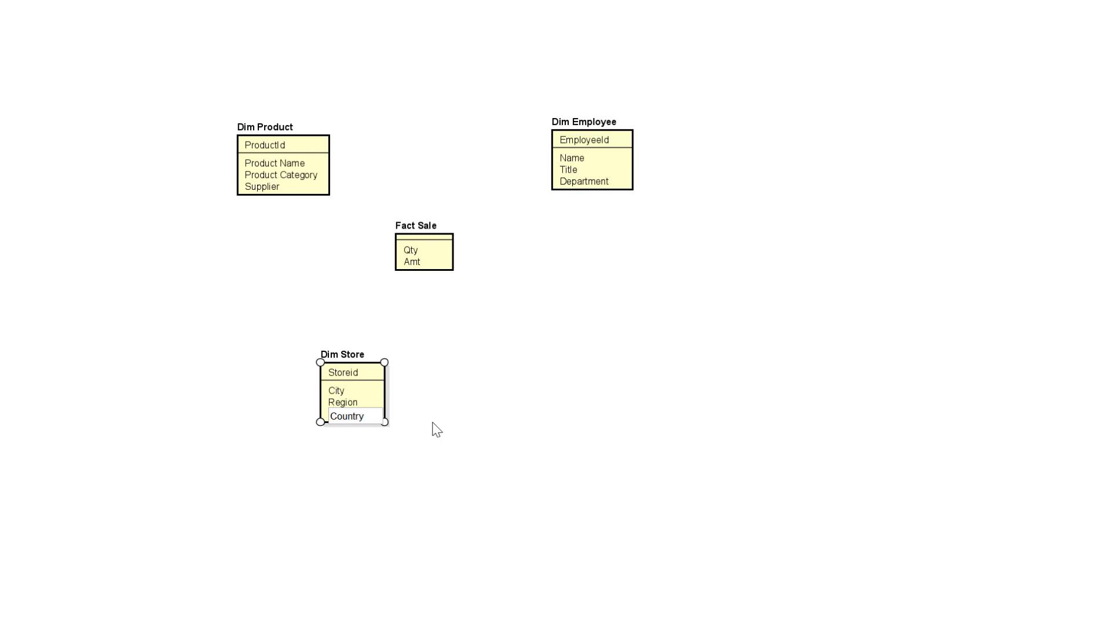
key("Return")
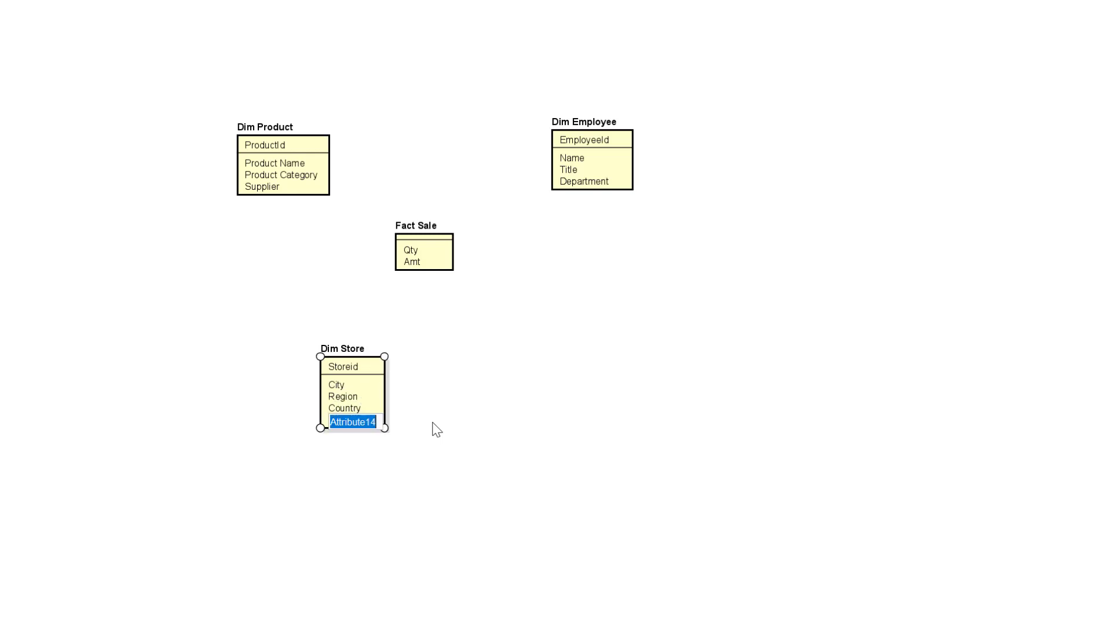
type("Type")
left_click(437, 430)
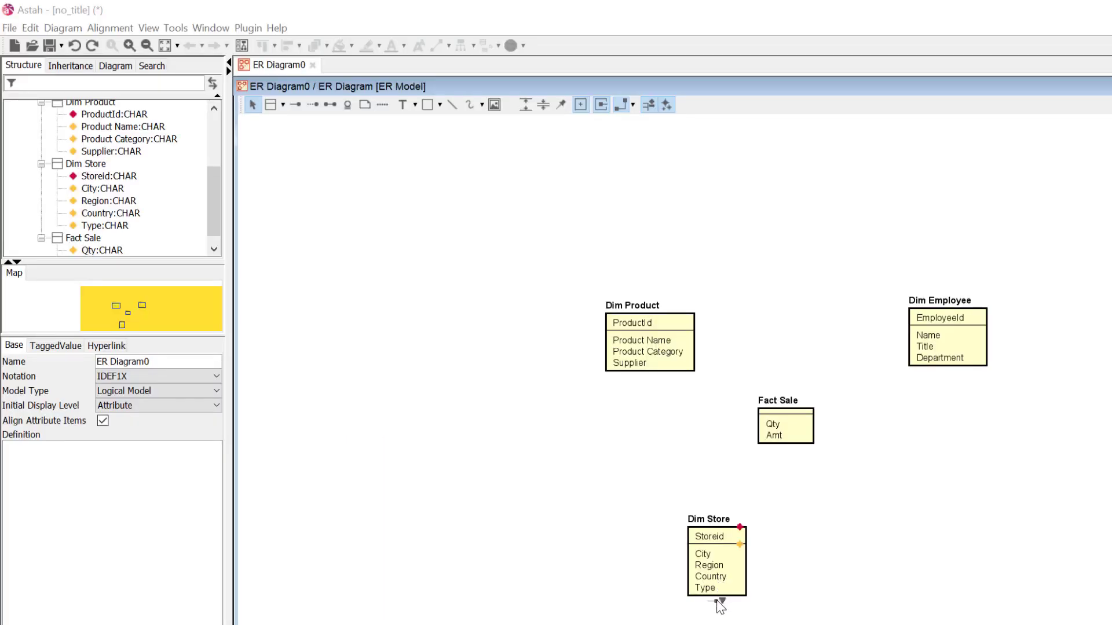
Step: Draw identifying relationships from Dim Store and from Dim Product to the child entity Fact Sale
left_click_drag(722, 602, 793, 427)
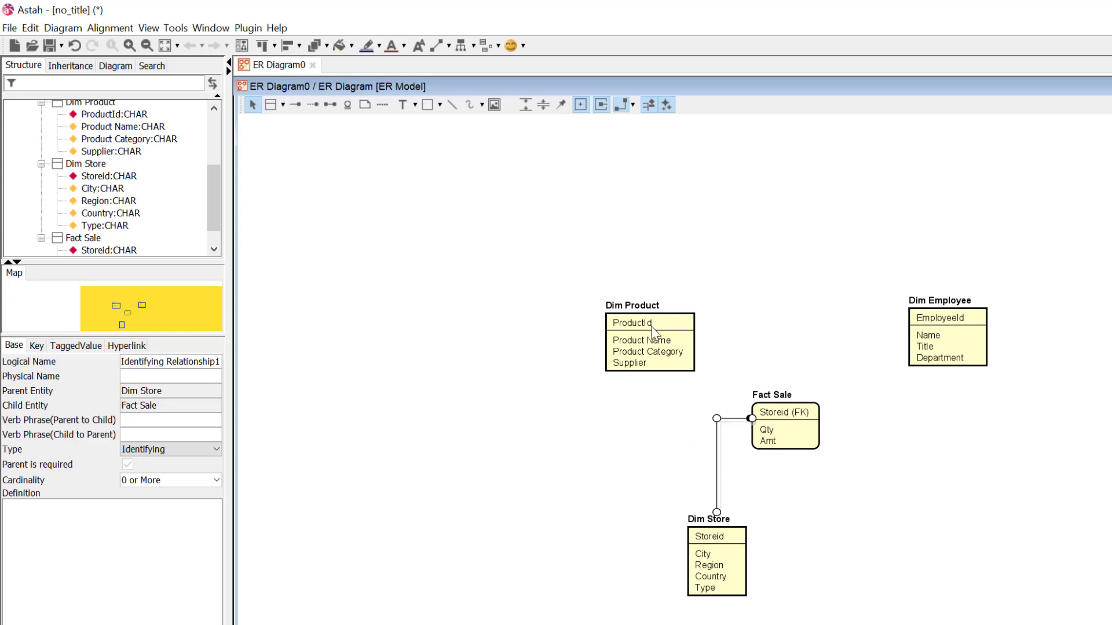
left_click(518, 429)
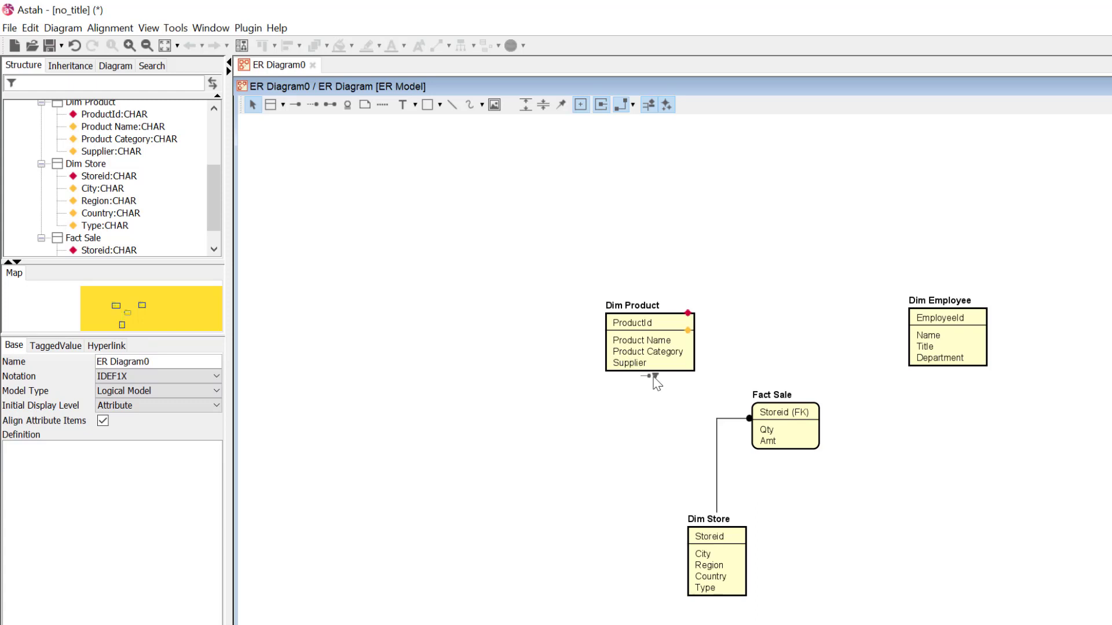
left_click(759, 432)
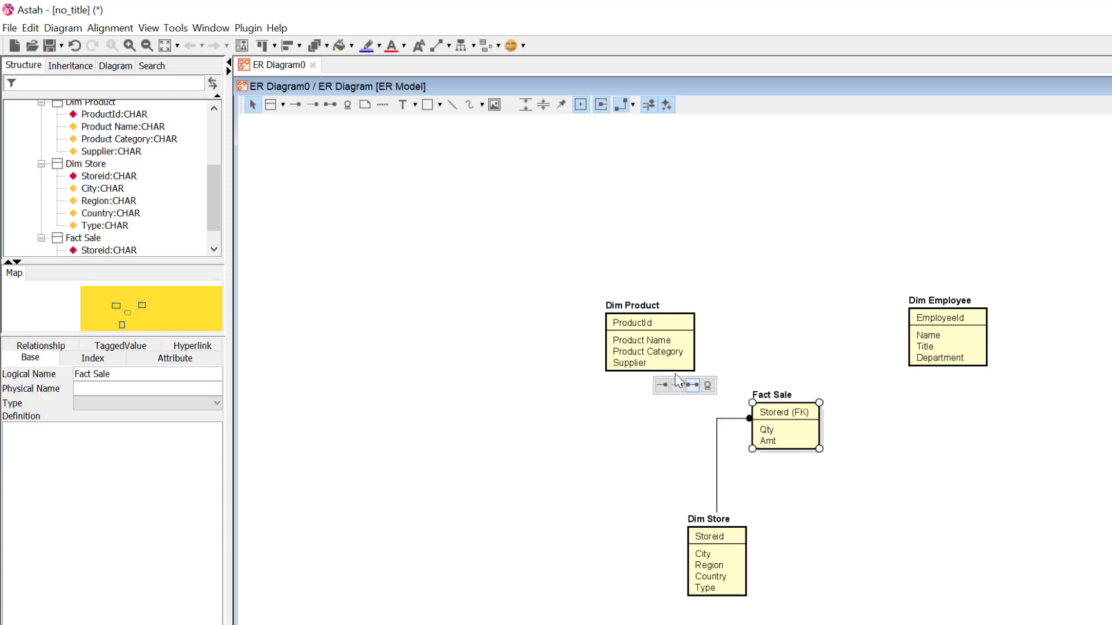
left_click(631, 397)
left_click_drag(652, 377, 792, 431)
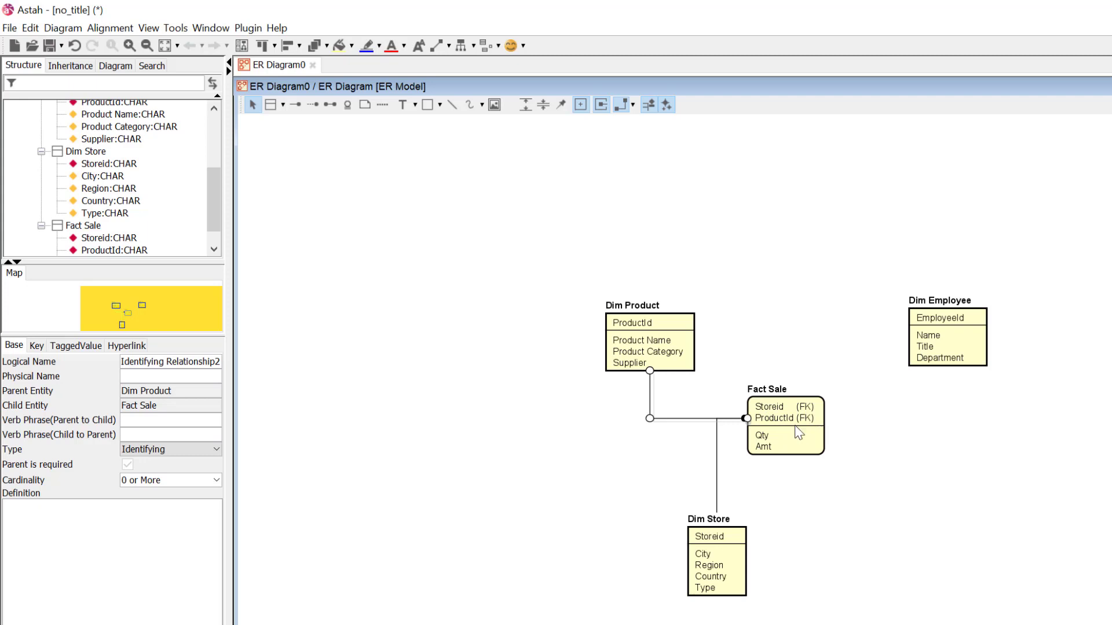
left_click(903, 427)
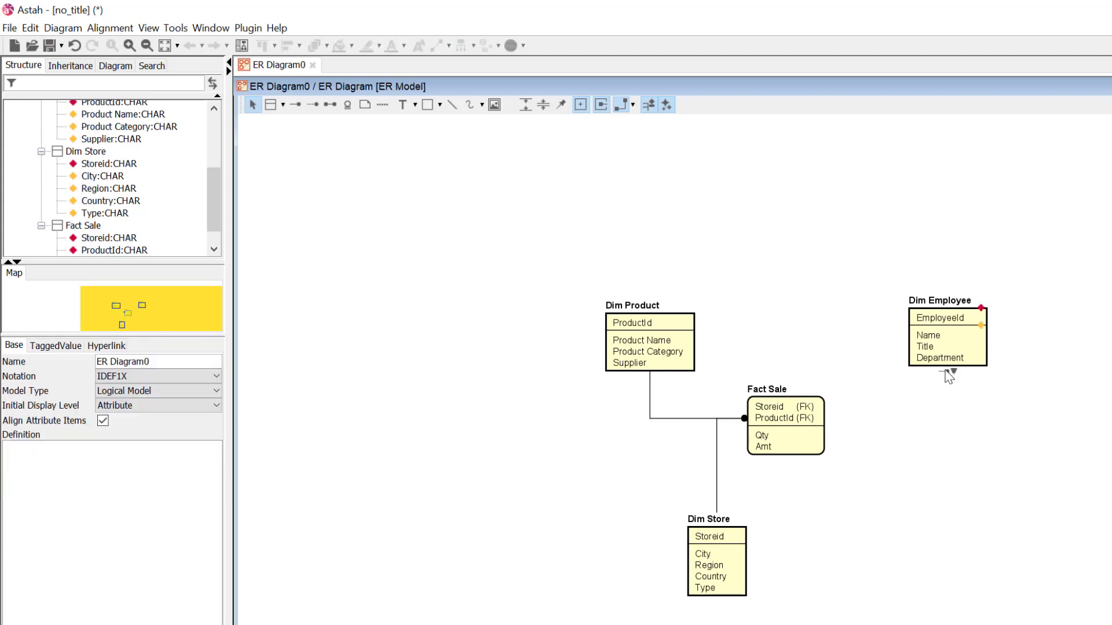
Step: Draw an identifying relationship from Dim Employee to the child entity Fact Sale
left_click_drag(949, 375, 800, 429)
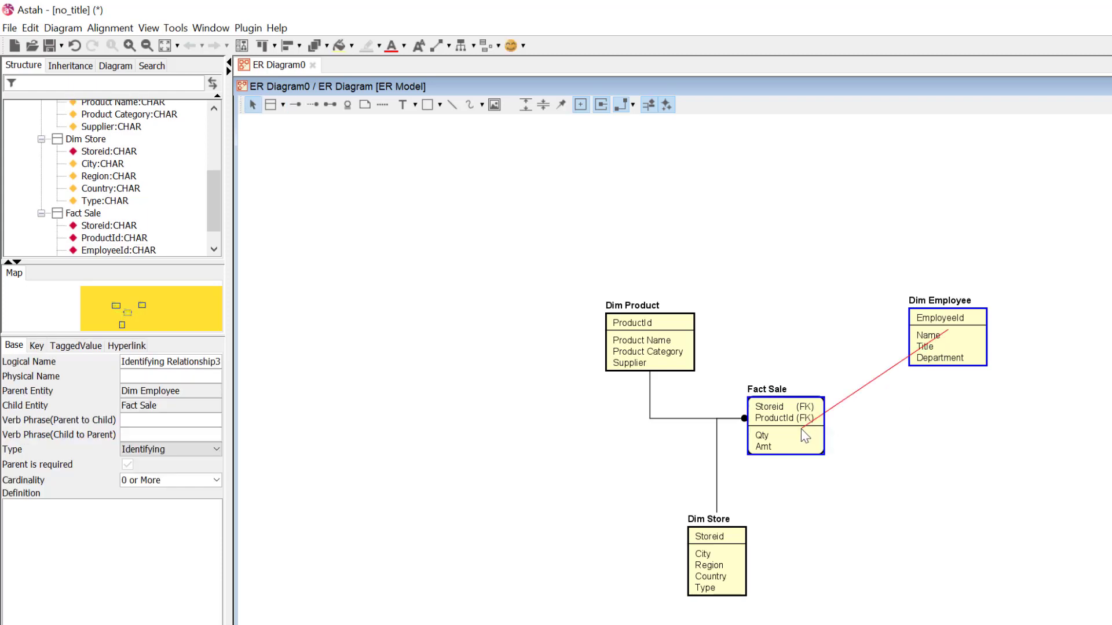
left_click(875, 584)
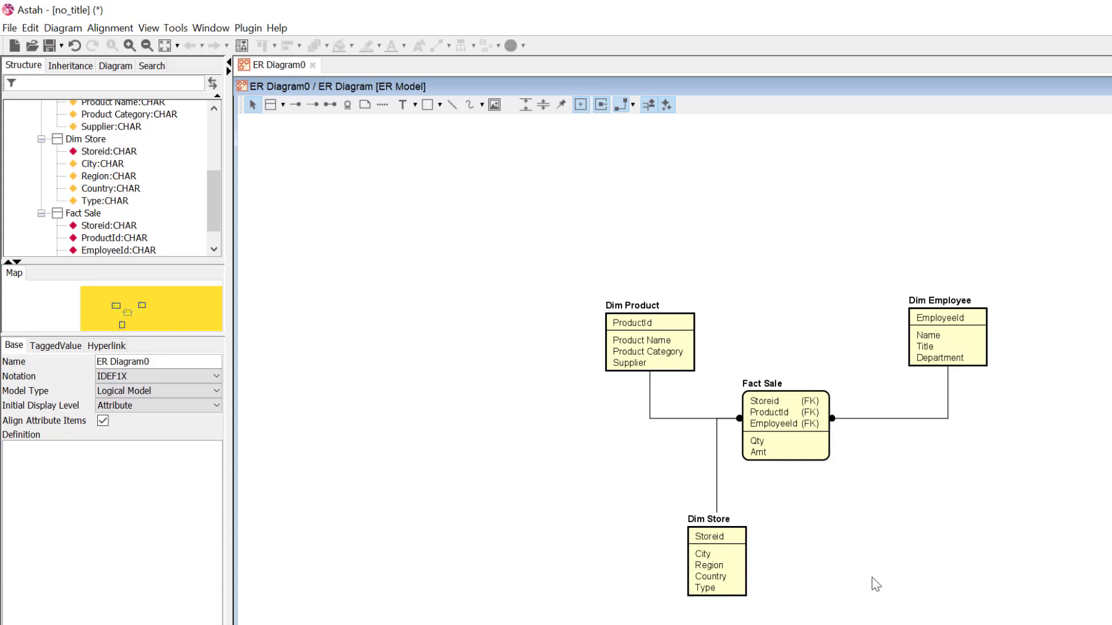
mouse_move(824, 412)
Step: Convert the whole ER model to a UML model in the no_title package and open the resulting class diagram
left_click(179, 30)
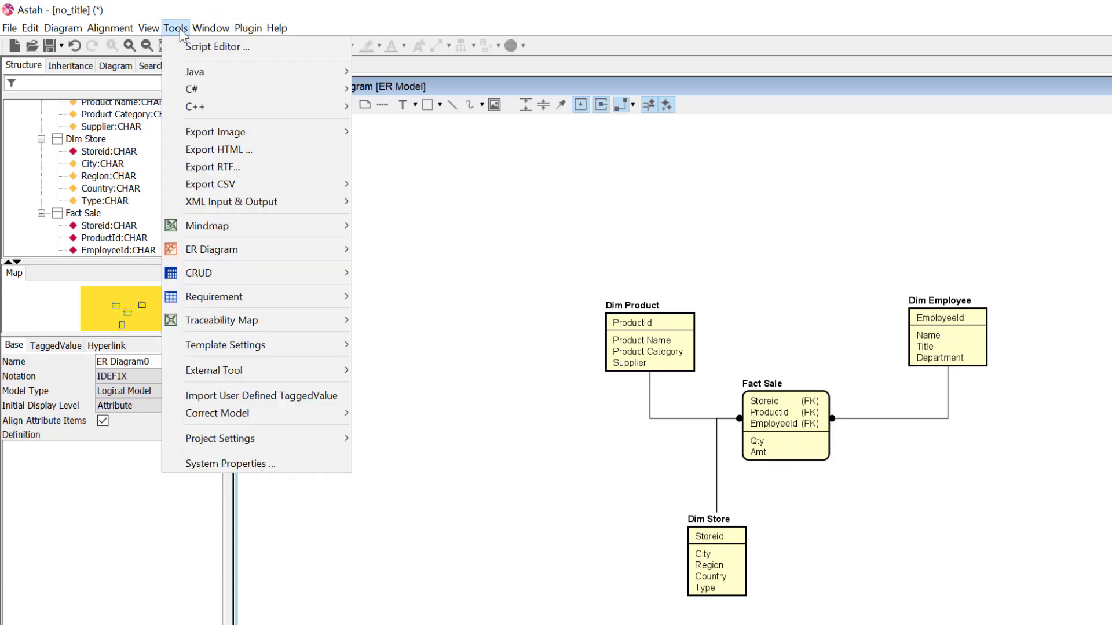
mouse_move(201, 253)
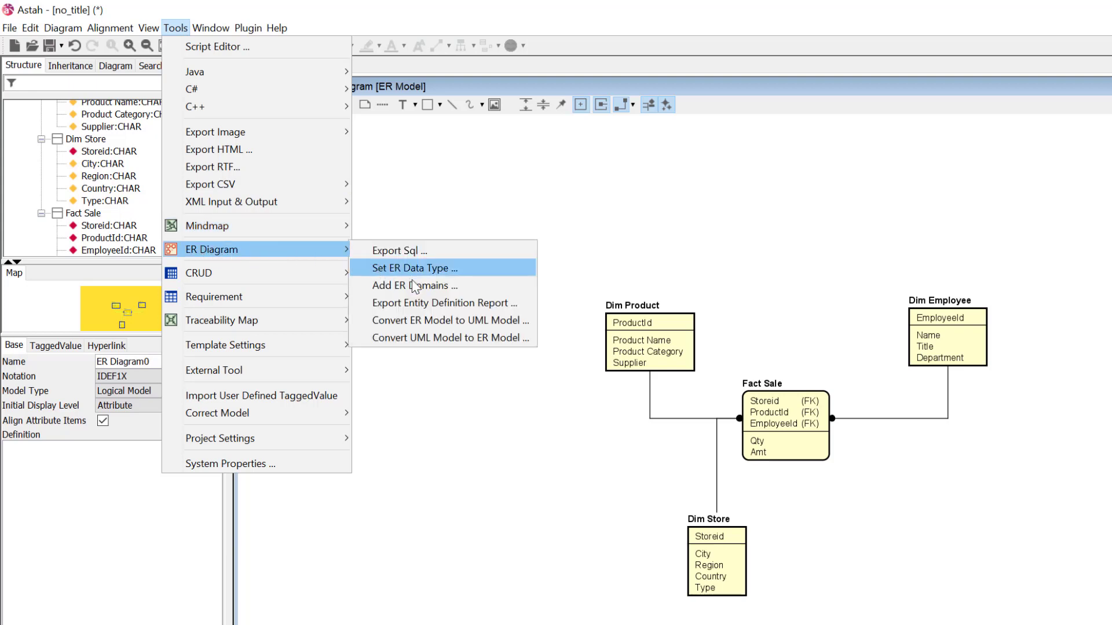
left_click(443, 321)
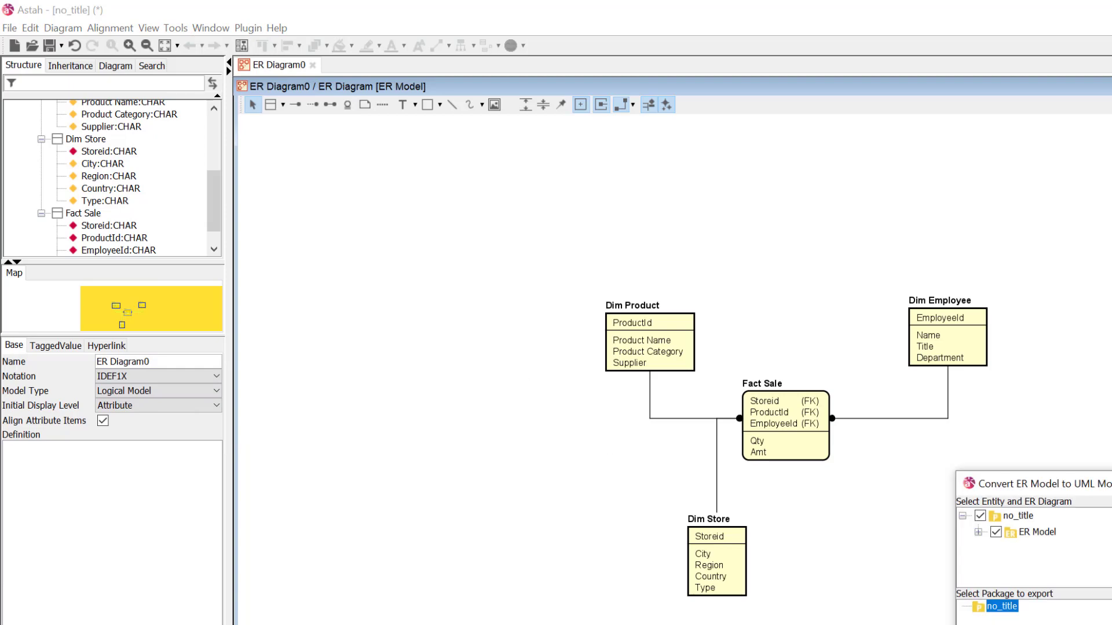
key("Return")
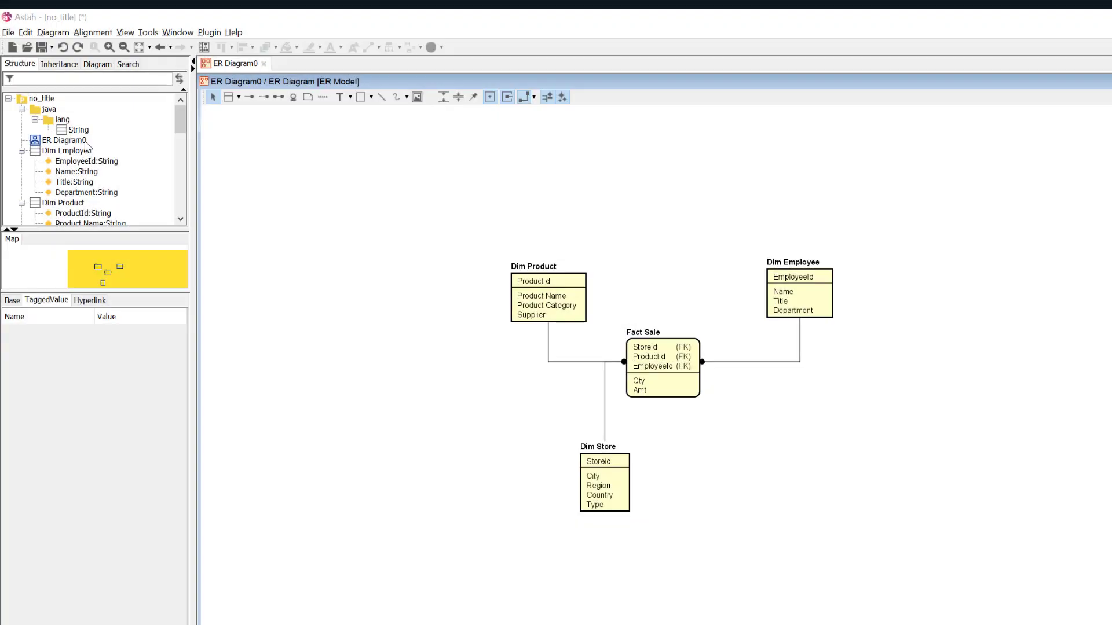
left_click(85, 142)
double_click(86, 142)
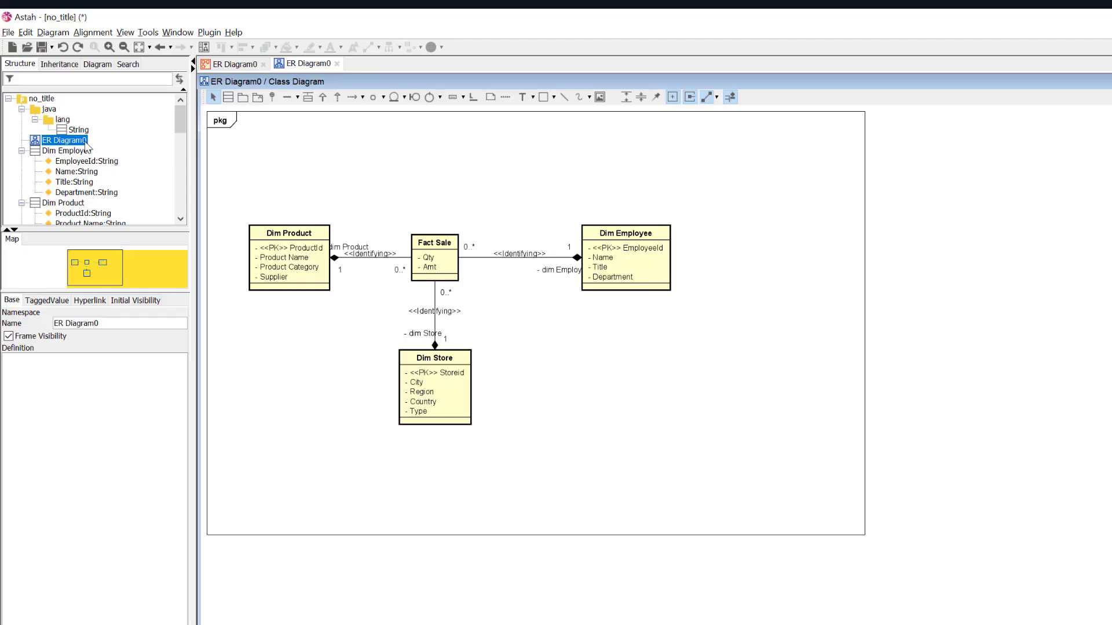
Step: Set the aggregation of the Dim Product end to none on its association with Fact Sale
left_click(346, 258)
left_click(348, 372)
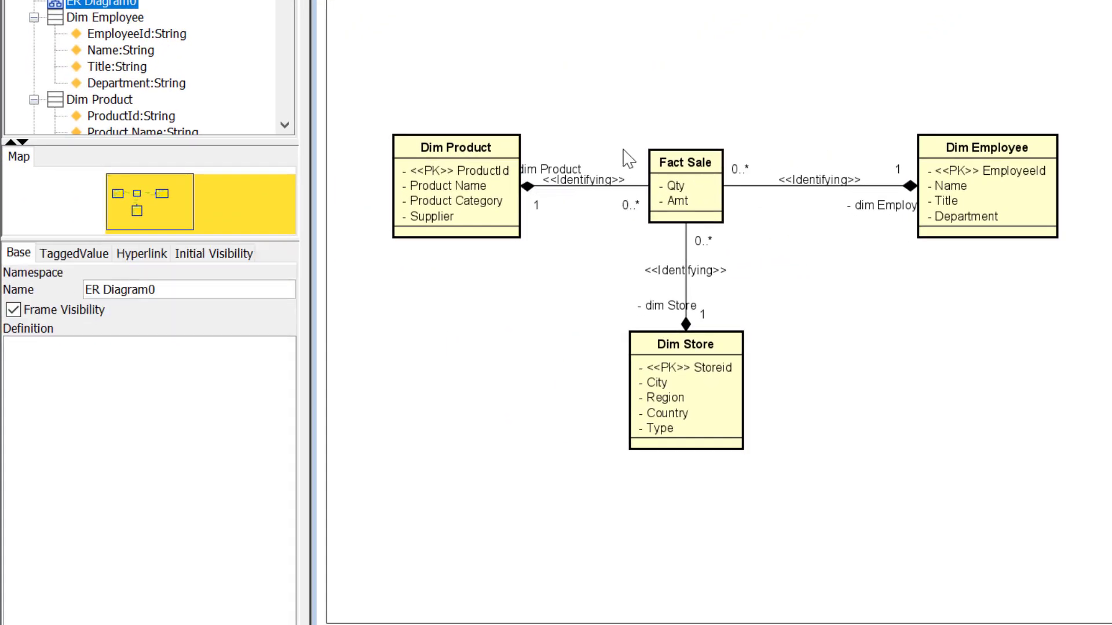
left_click(605, 186)
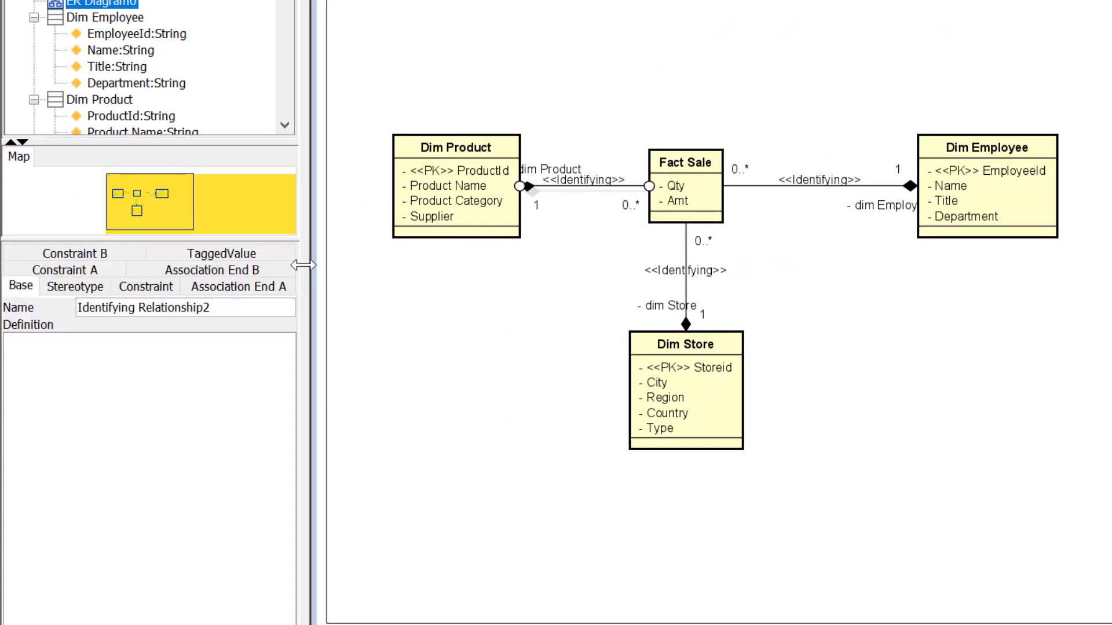
left_click(260, 272)
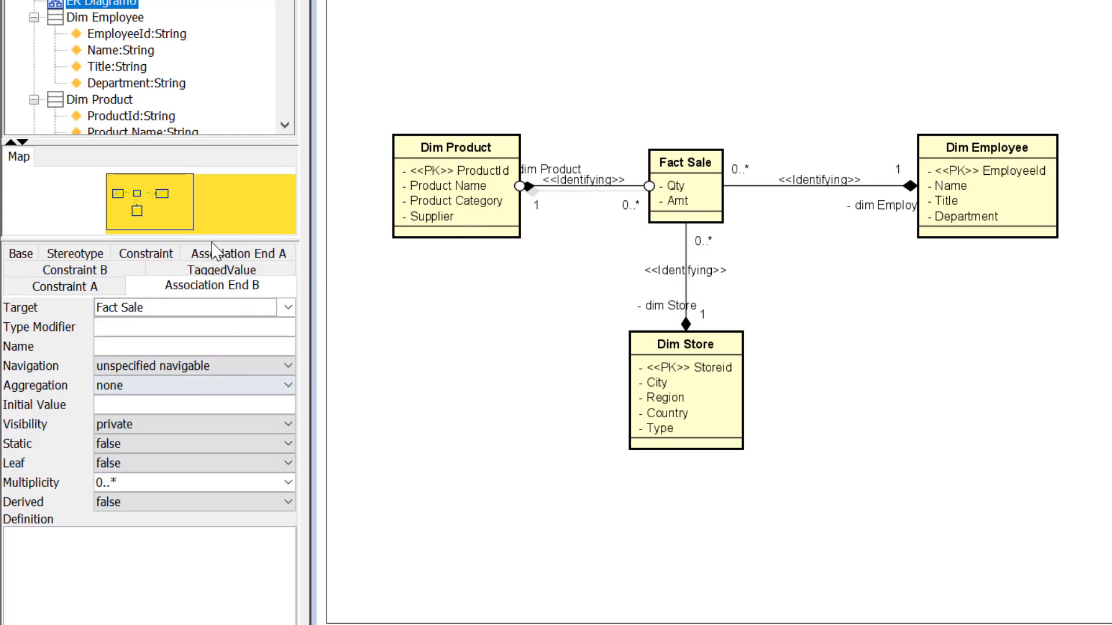
left_click(226, 255)
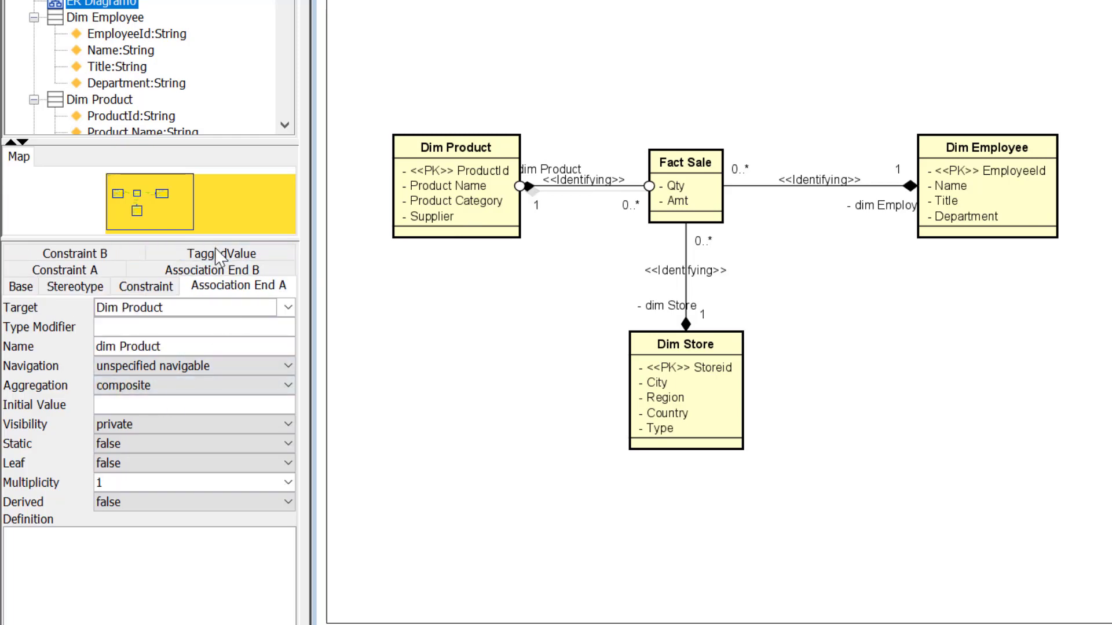
left_click(160, 385)
left_click(162, 408)
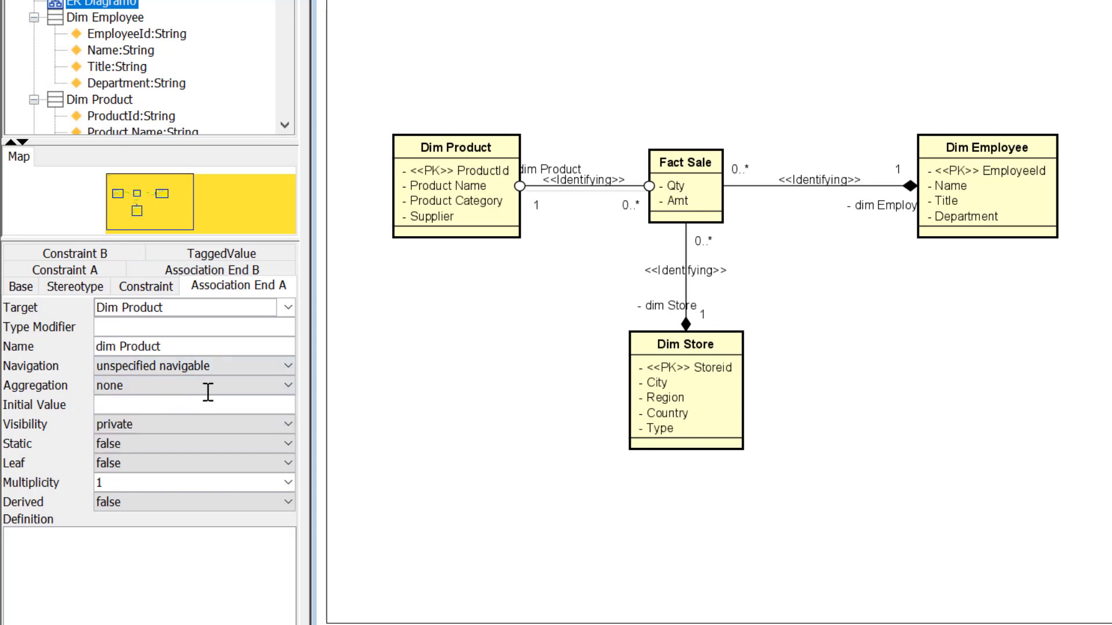
Step: Set the aggregation of the Dim Employee end to none on its association with Fact Sale
left_click(803, 187)
left_click(889, 187)
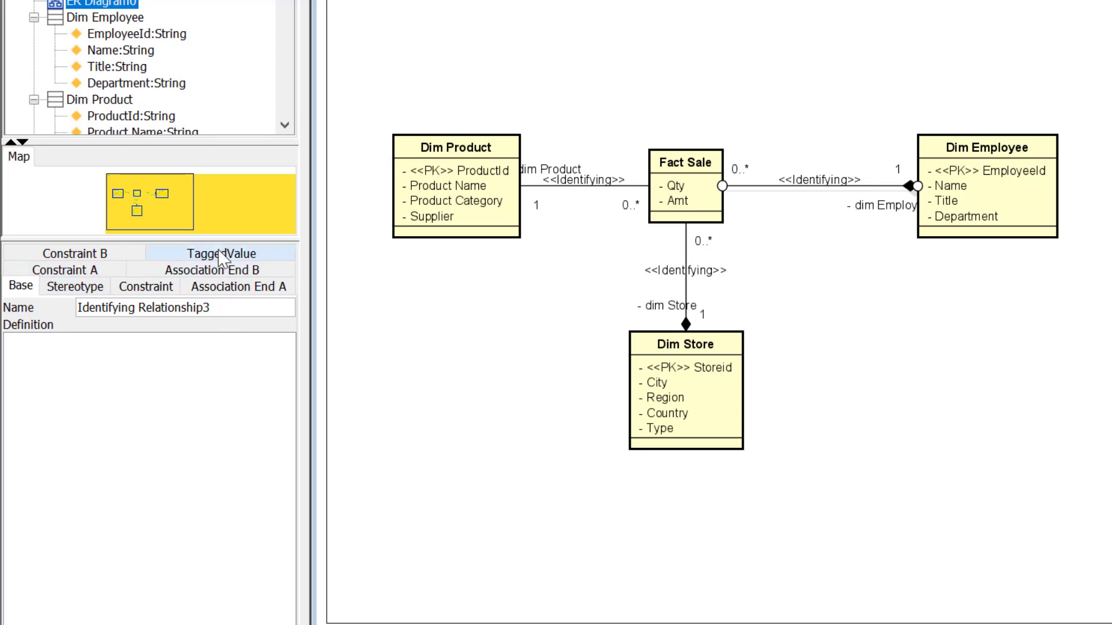
left_click(214, 286)
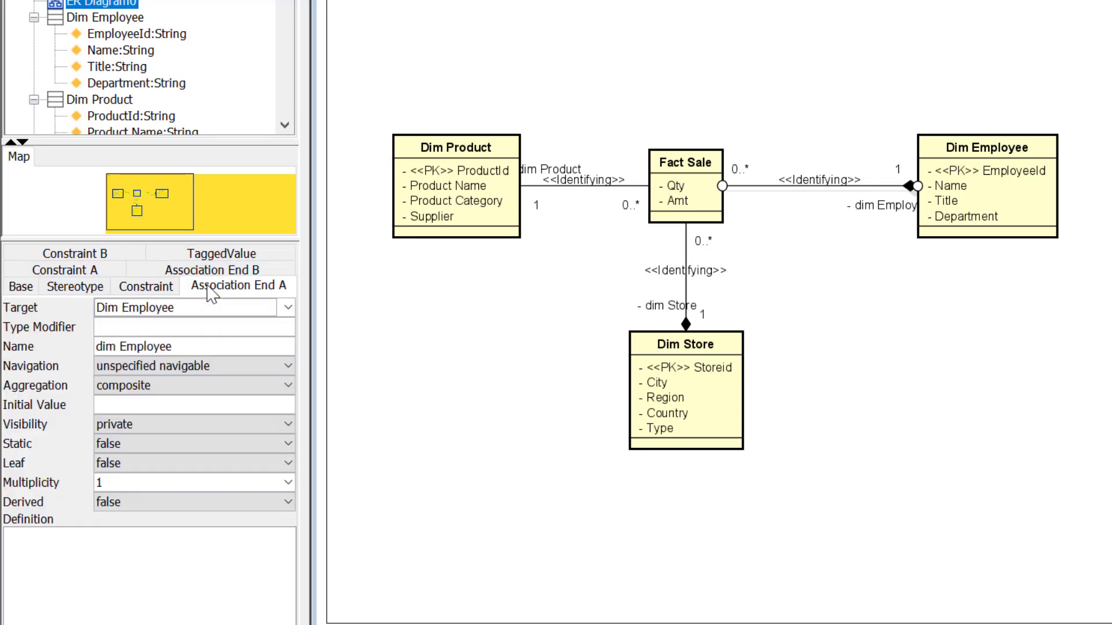
left_click(162, 385)
left_click(162, 400)
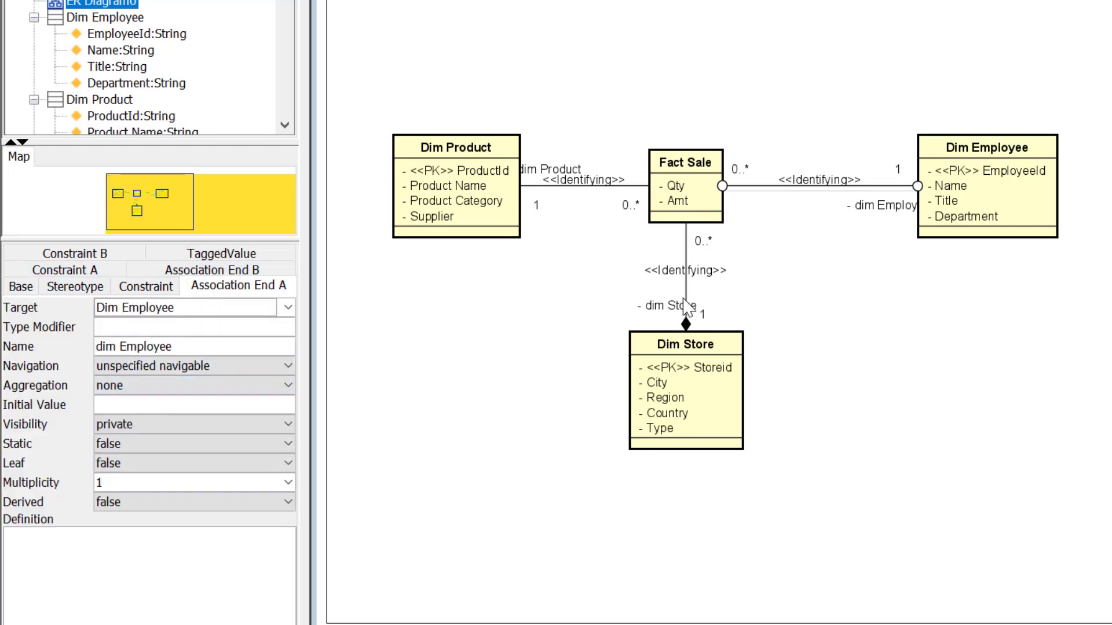
Step: Set the aggregation of the Dim Store end to none on its association with Fact Sale
left_click(684, 302)
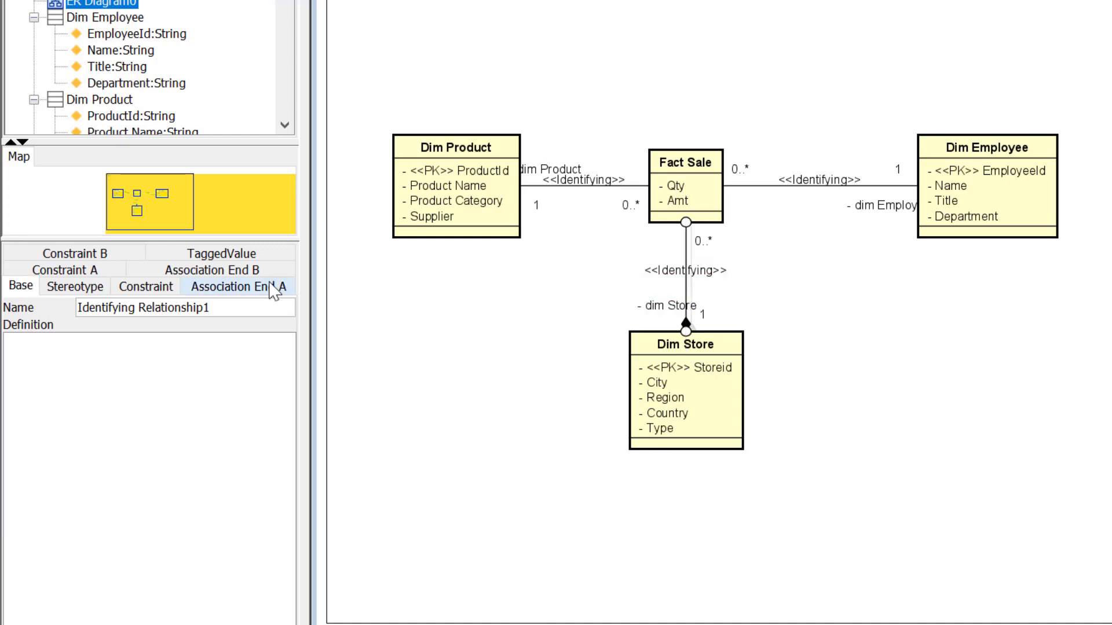
left_click(234, 286)
left_click(149, 390)
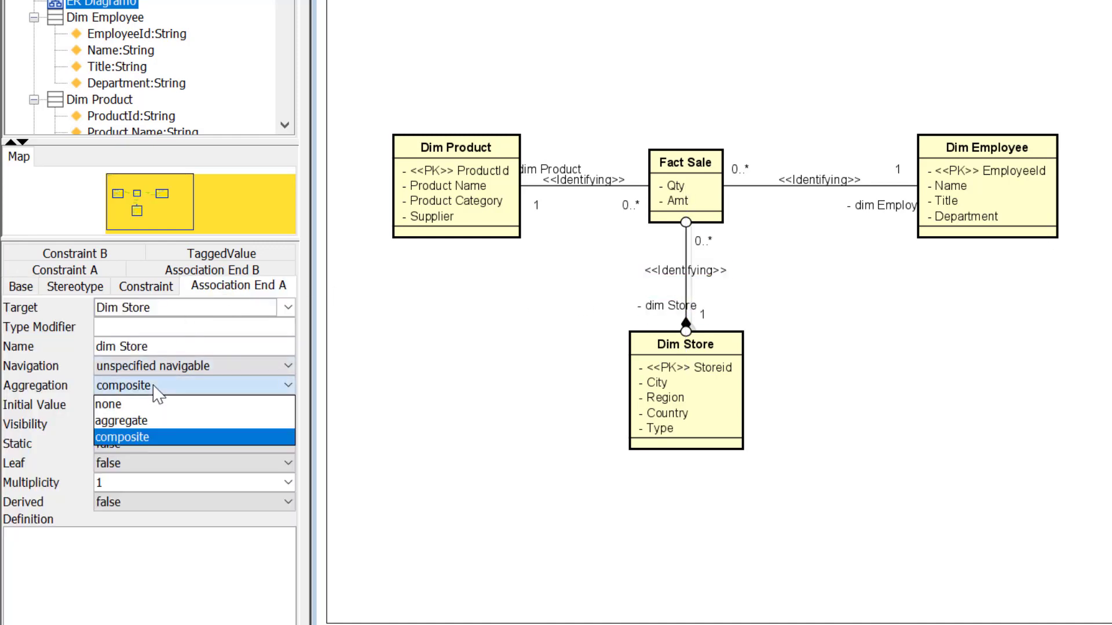
left_click(153, 405)
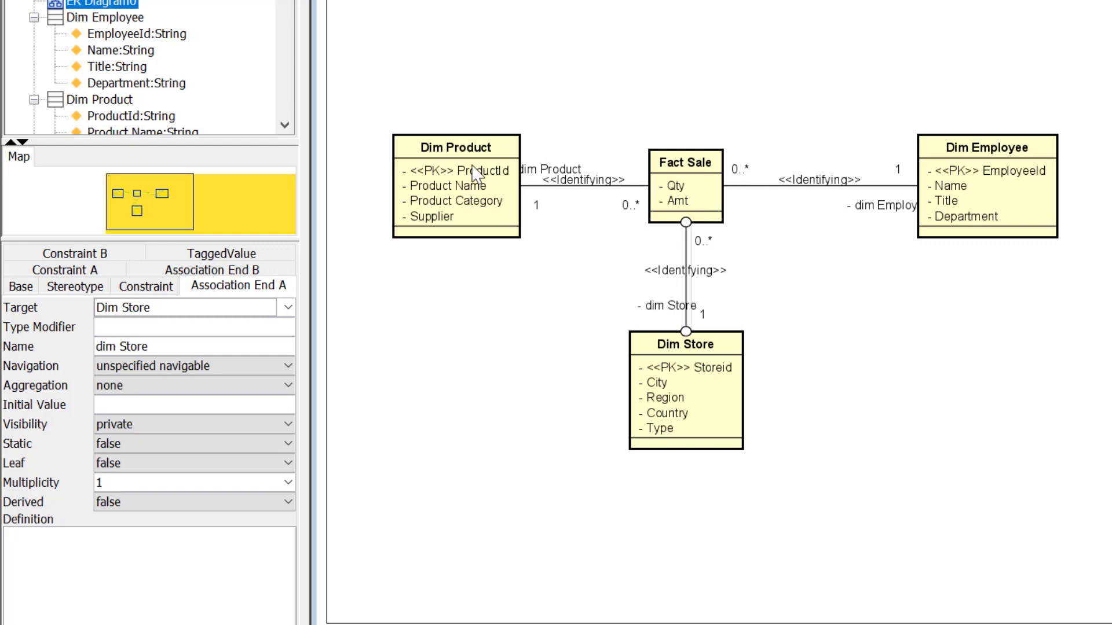
Step: Move the ProductId attribute from the Dim Product class into Fact Sale
left_click_drag(461, 173, 673, 194)
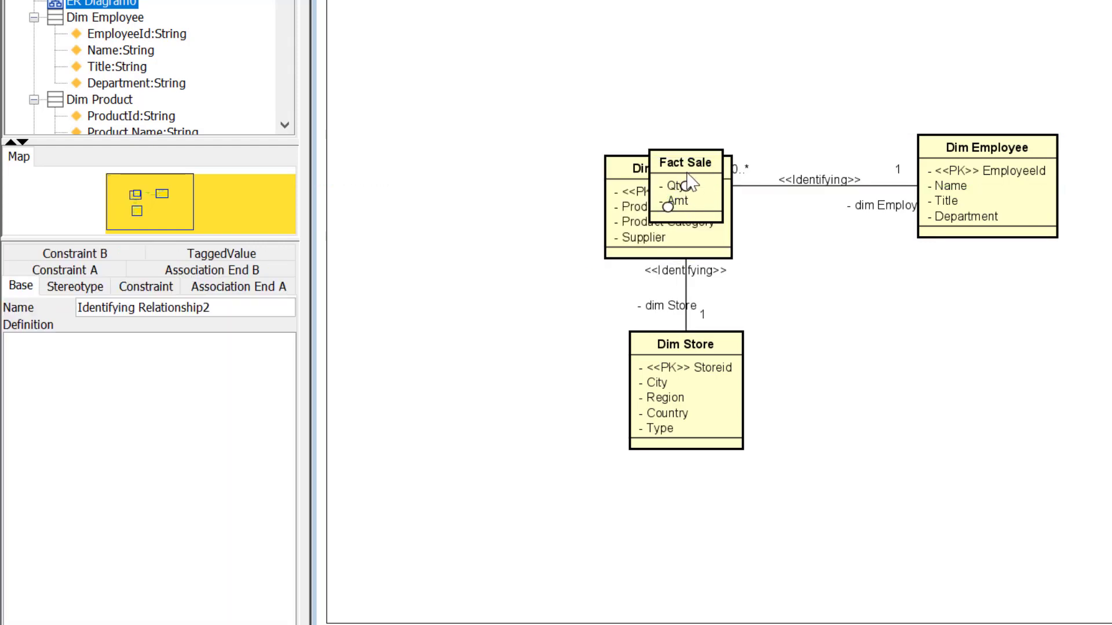
key("ctrl+z")
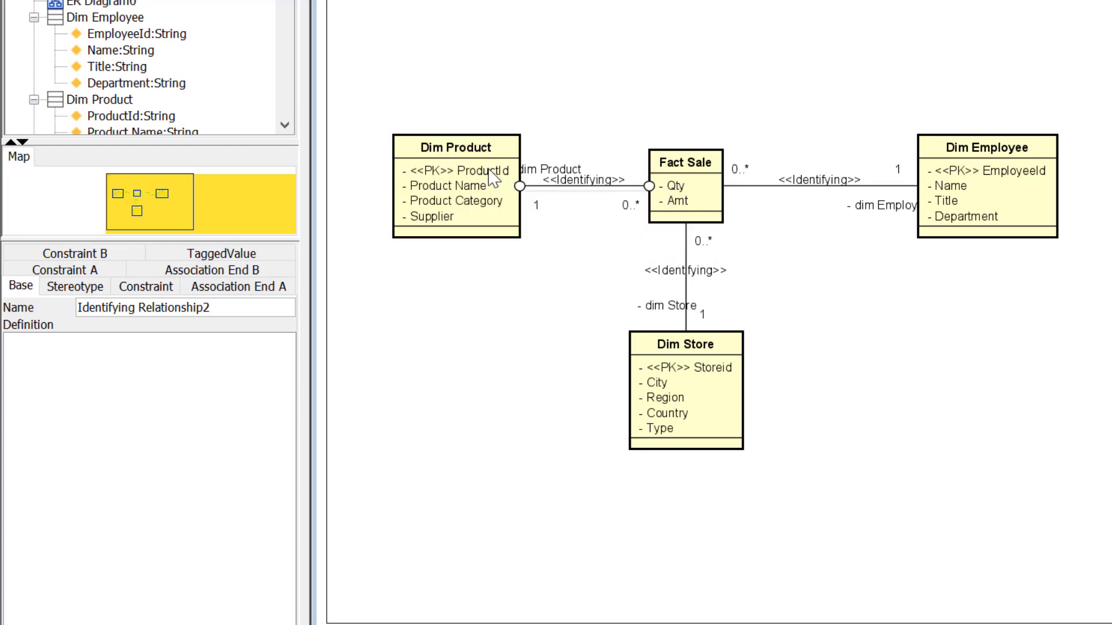
left_click_drag(489, 171, 722, 196)
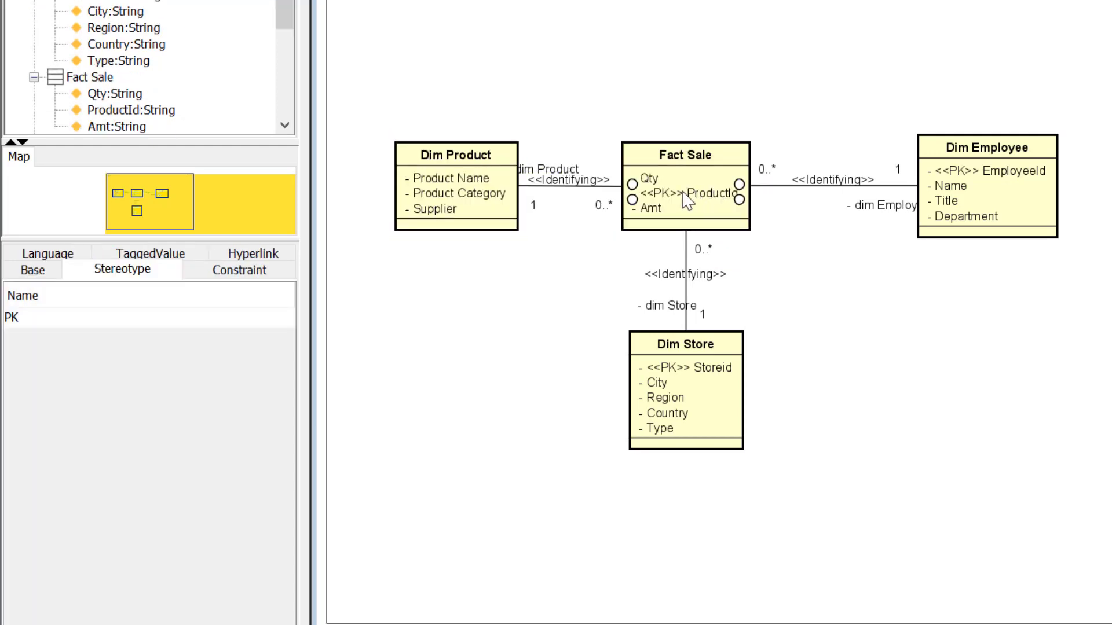
Step: Change the stereotype of Fact Sale's ProductId attribute to PPK and place the attribute first, above Qty
left_click(230, 323)
type("P")
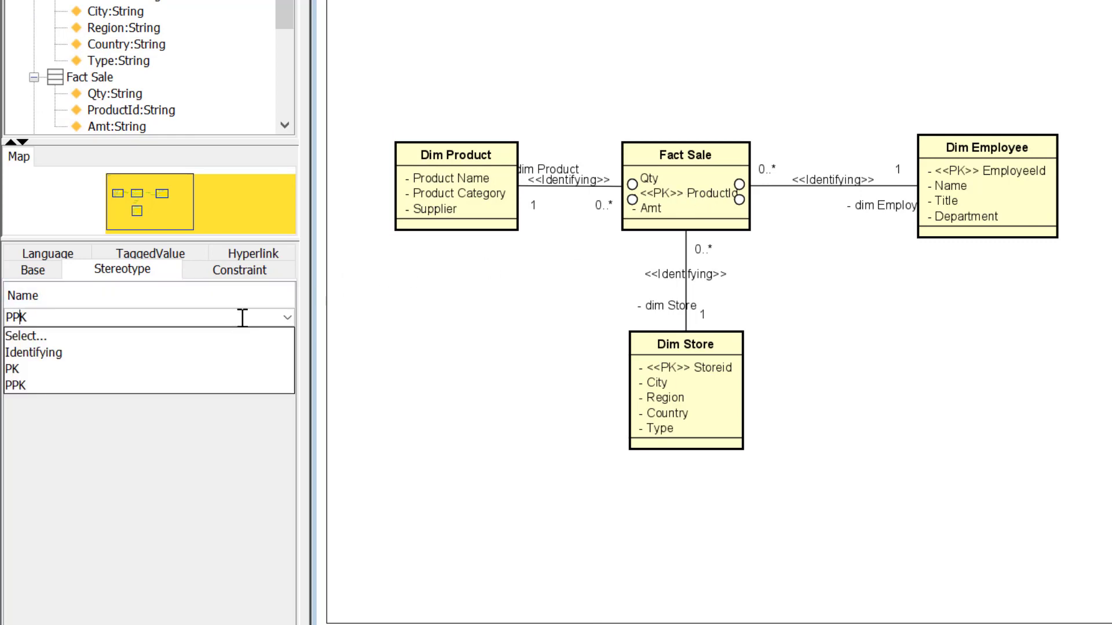
key("Return")
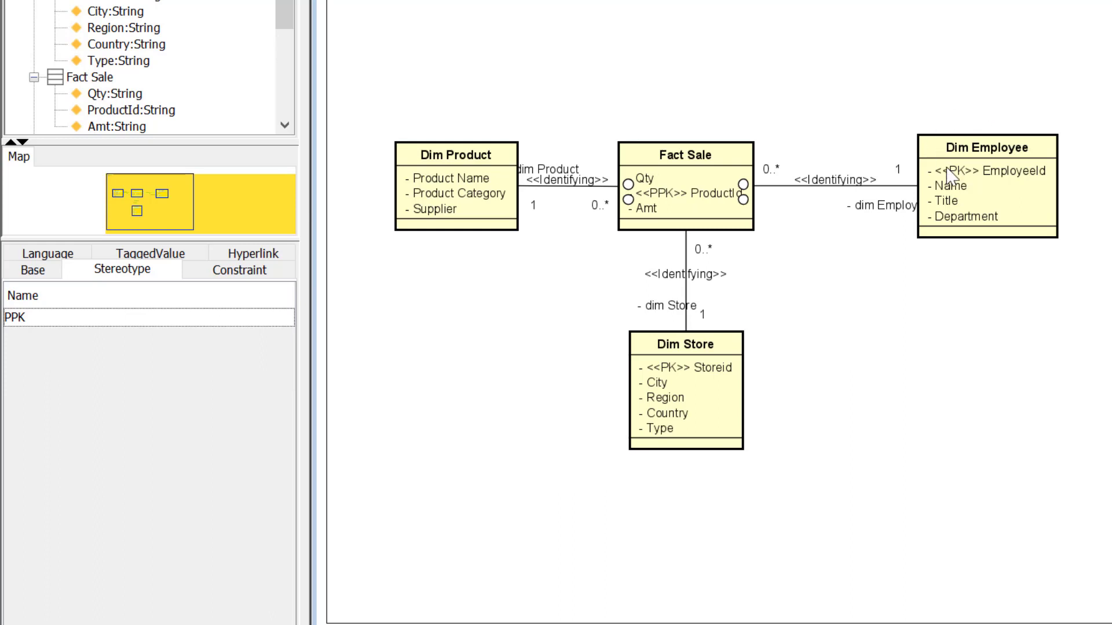
left_click_drag(713, 204, 713, 175)
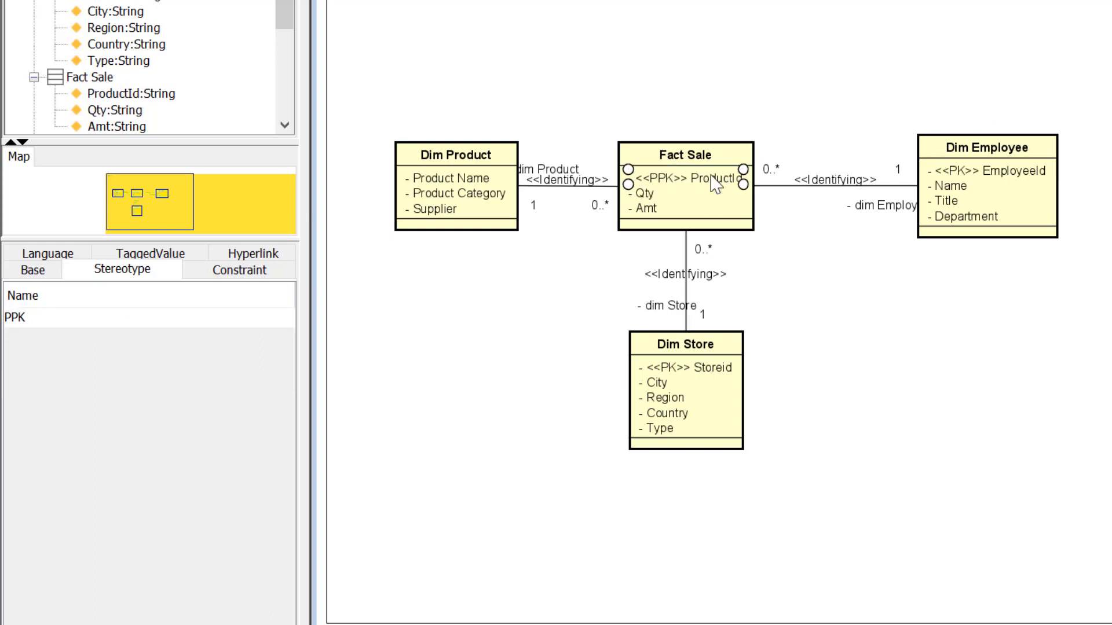
Step: Move the EmployeeId attribute from Dim Employee into Fact Sale, directly below ProductId
left_click_drag(988, 168, 747, 199)
left_click(985, 174)
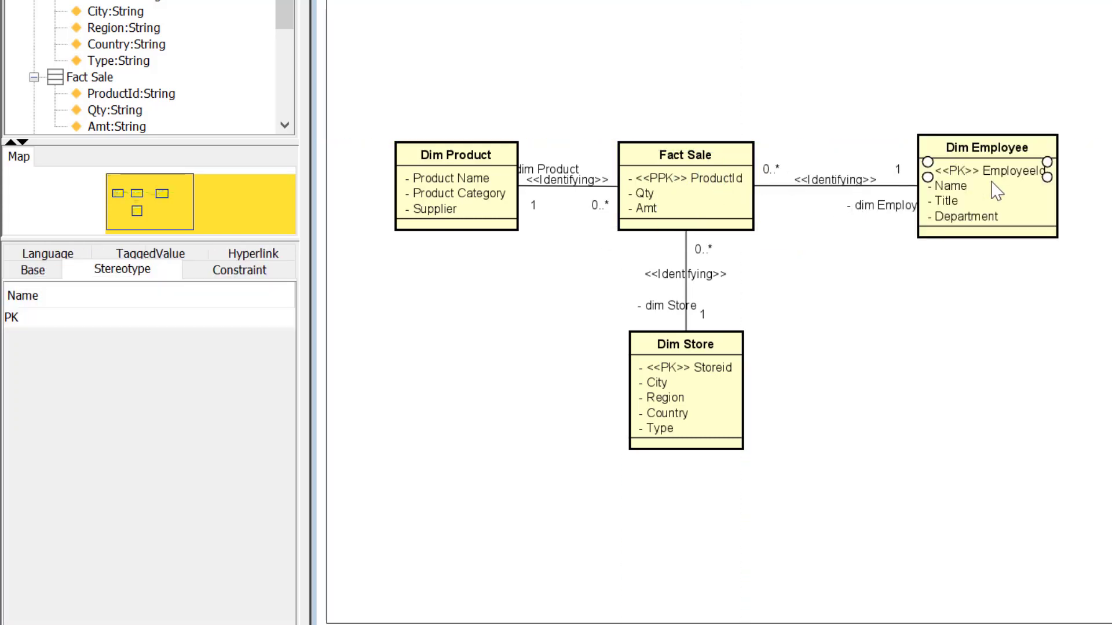
left_click_drag(1000, 183, 724, 197)
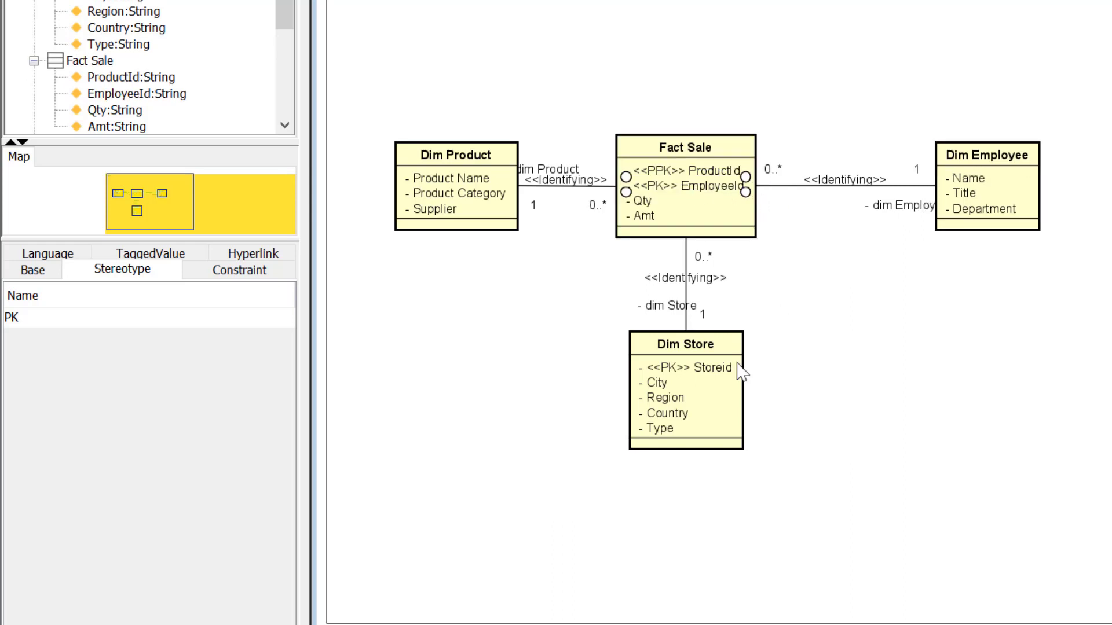
Step: Move the Storeid attribute from Dim Store into Fact Sale, directly below EmployeeId
mouse_move(723, 370)
left_mouse_down()
mouse_move(727, 216)
mouse_move(715, 385)
left_mouse_up()
double_click(689, 374)
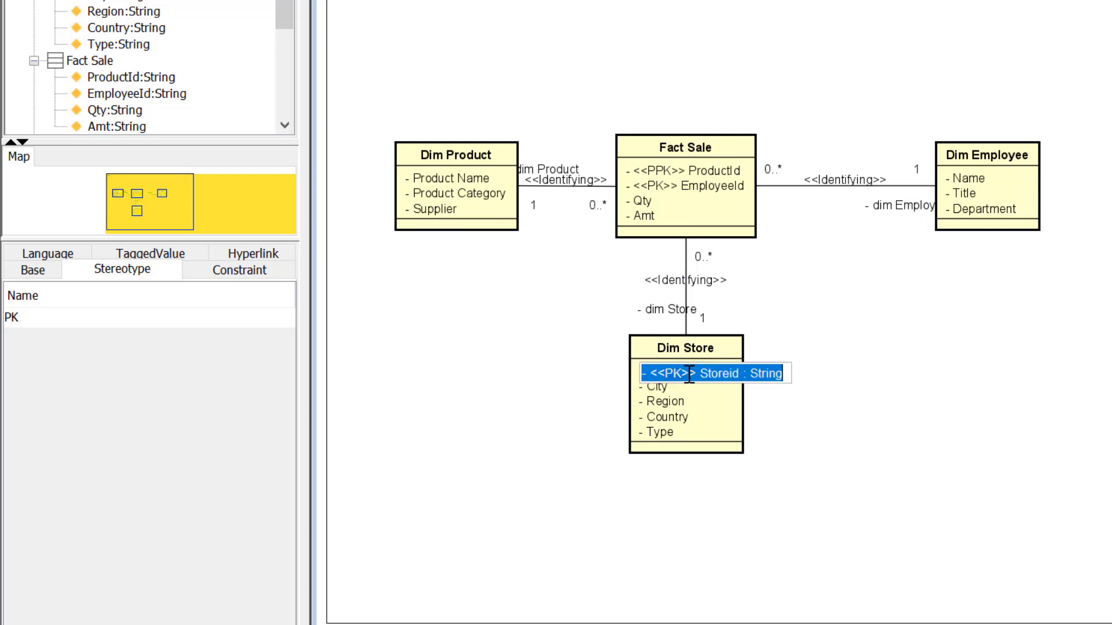
key("Return")
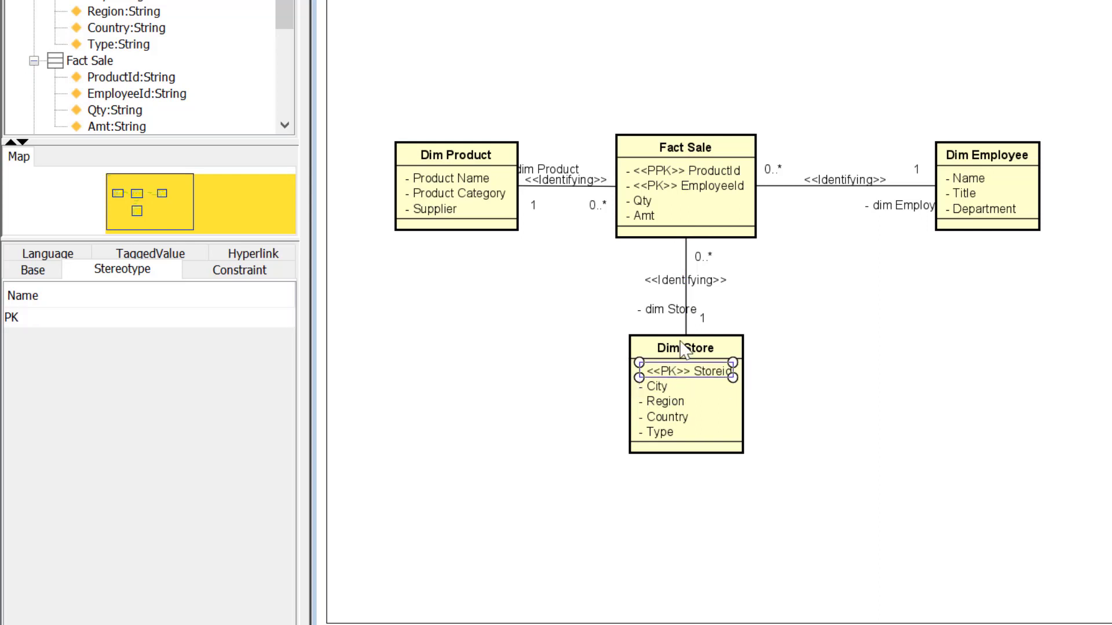
left_click_drag(716, 200, 715, 200)
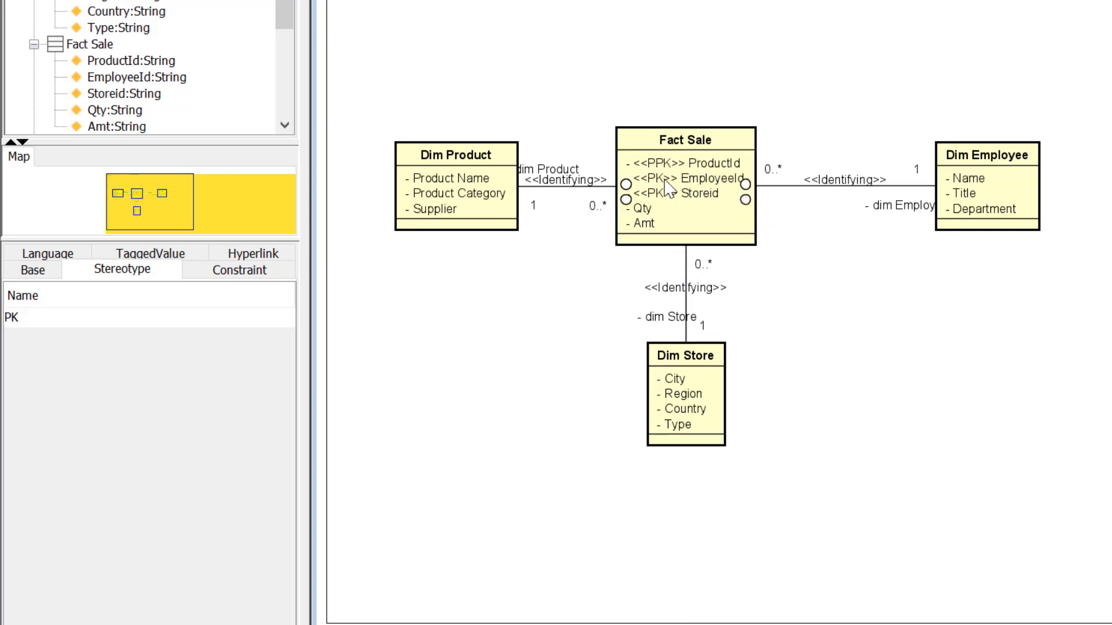
Step: Change the stereotype of the EmployeeId and Storeid attributes in Fact Sale to PPK
left_click(189, 316)
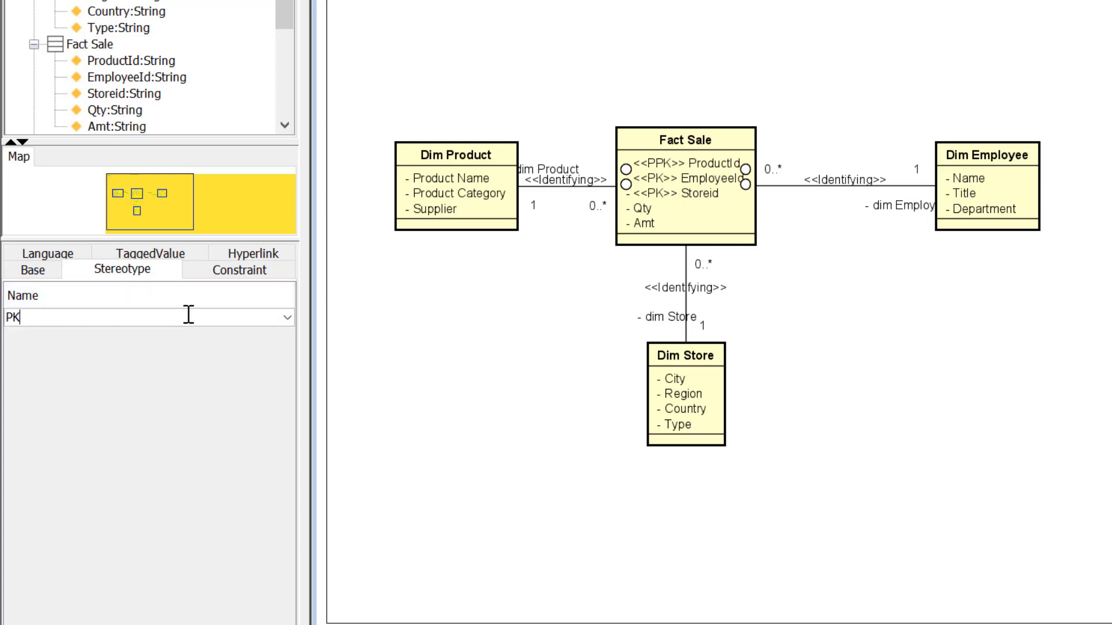
type("P")
key("Return")
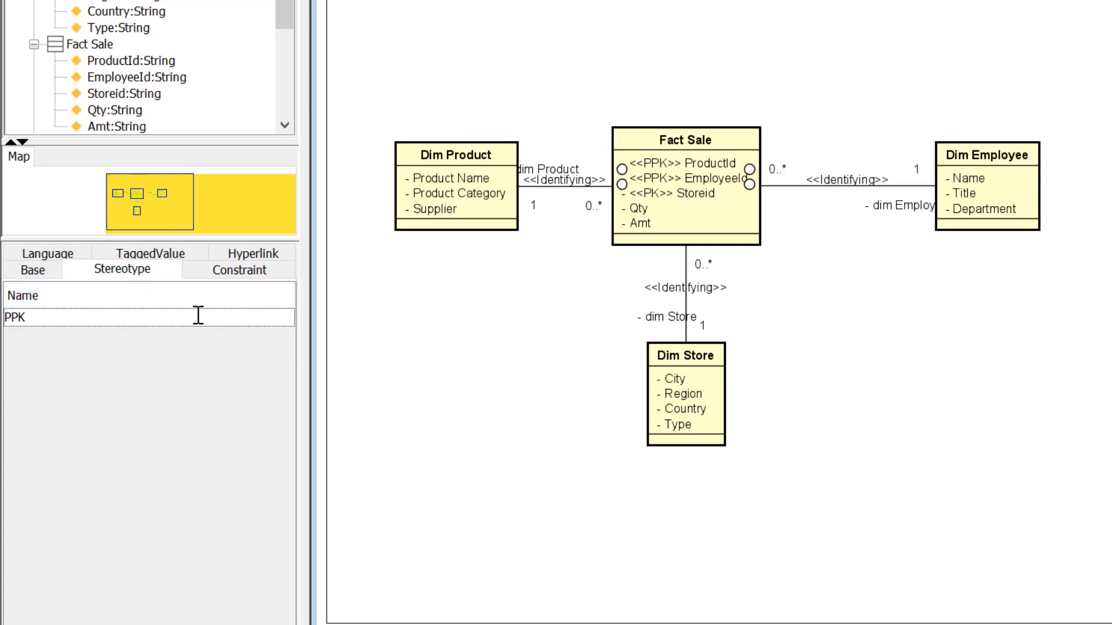
left_click(643, 196)
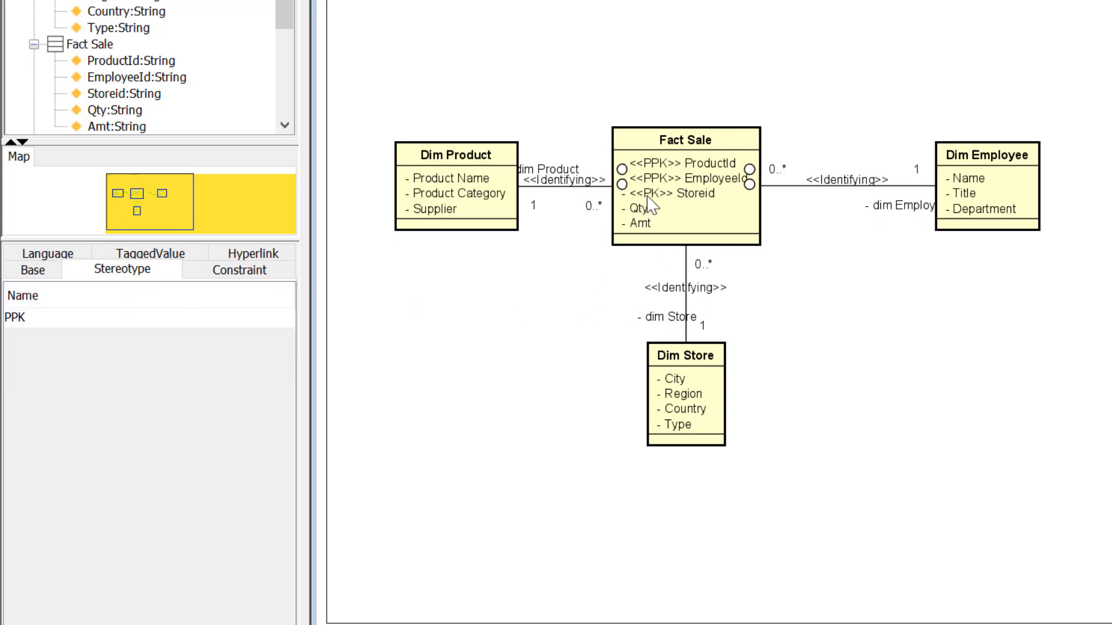
left_click(676, 197)
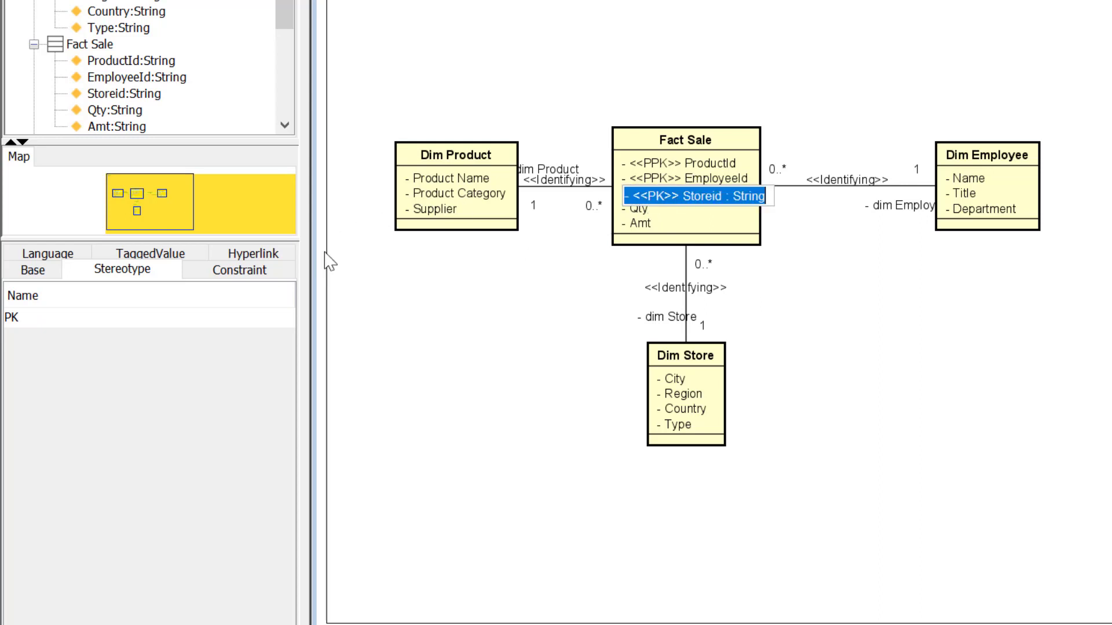
left_click(98, 316)
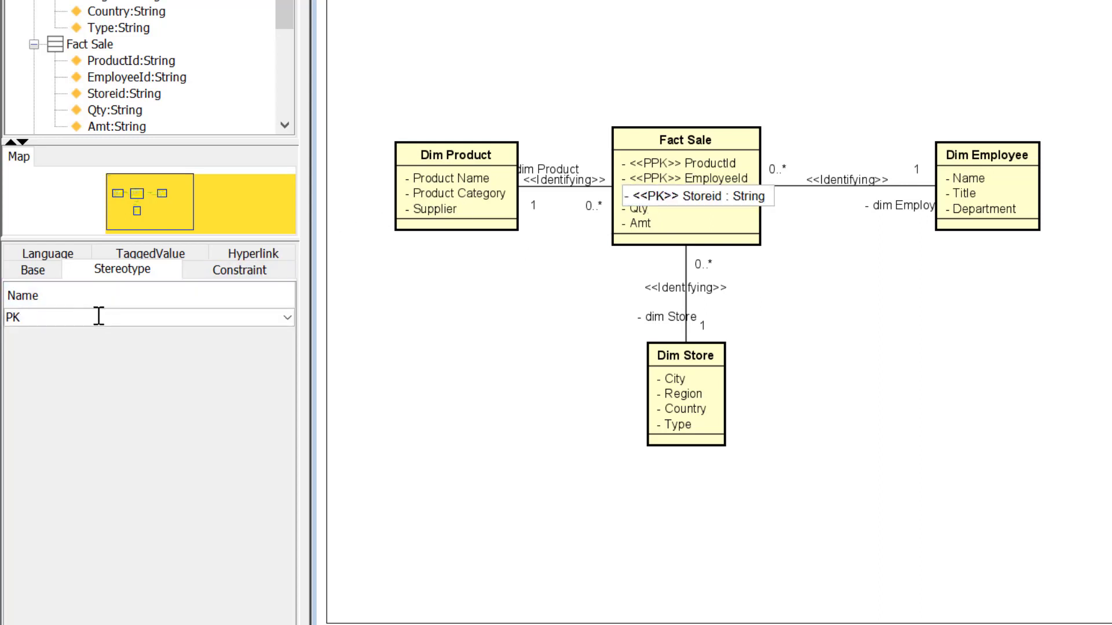
type("P")
key("Return")
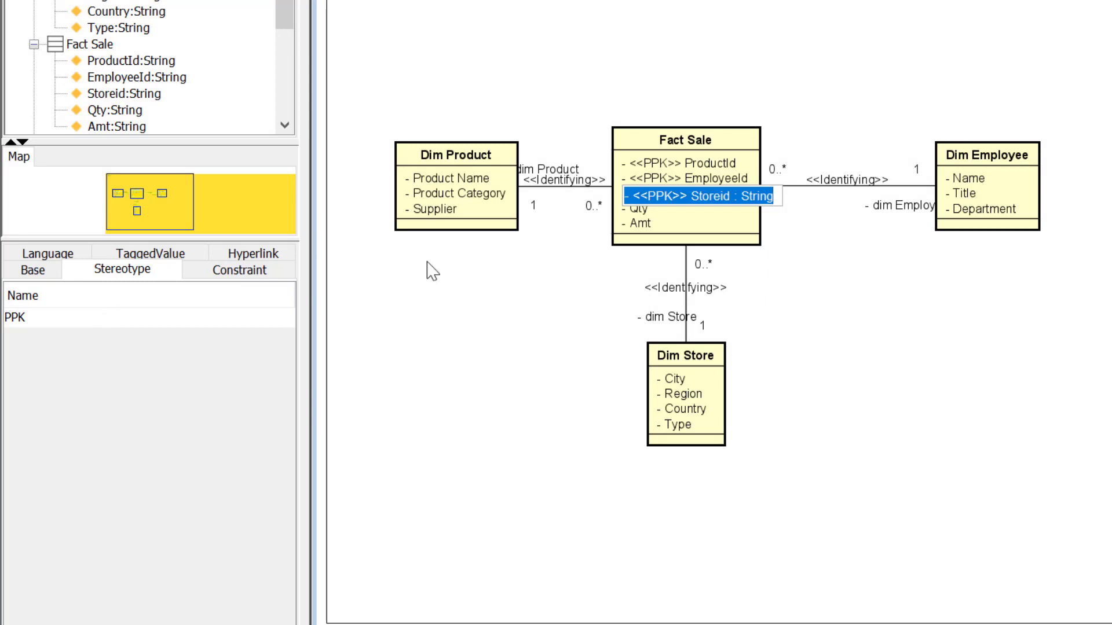
Step: Rename the stereotype on the association between Dim Product and Fact Sale to has
left_click(565, 184)
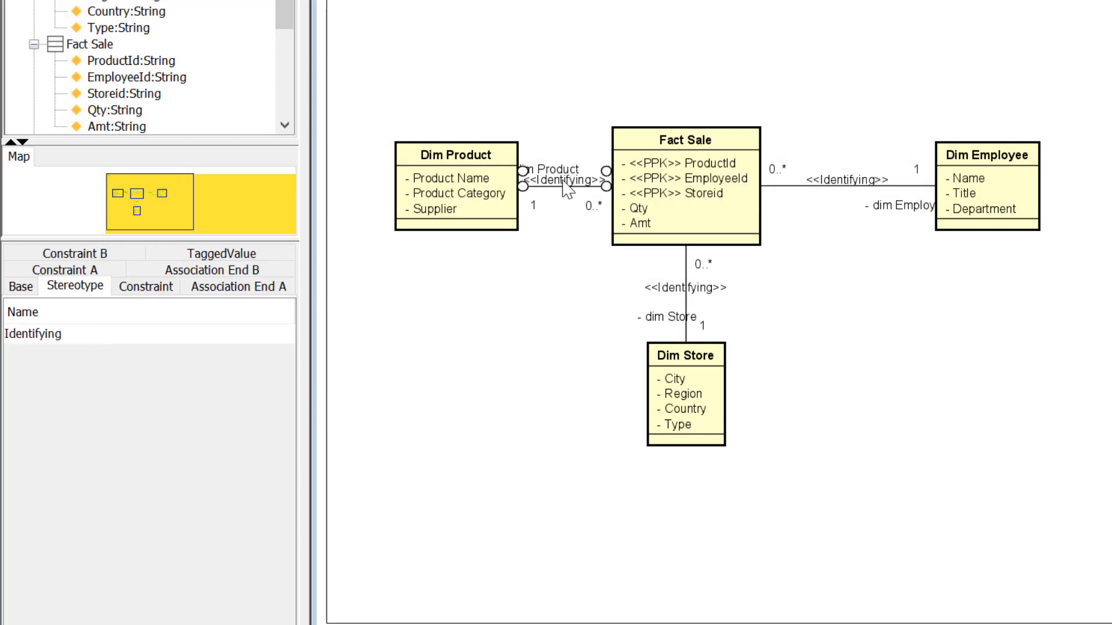
double_click(563, 180)
type("has")
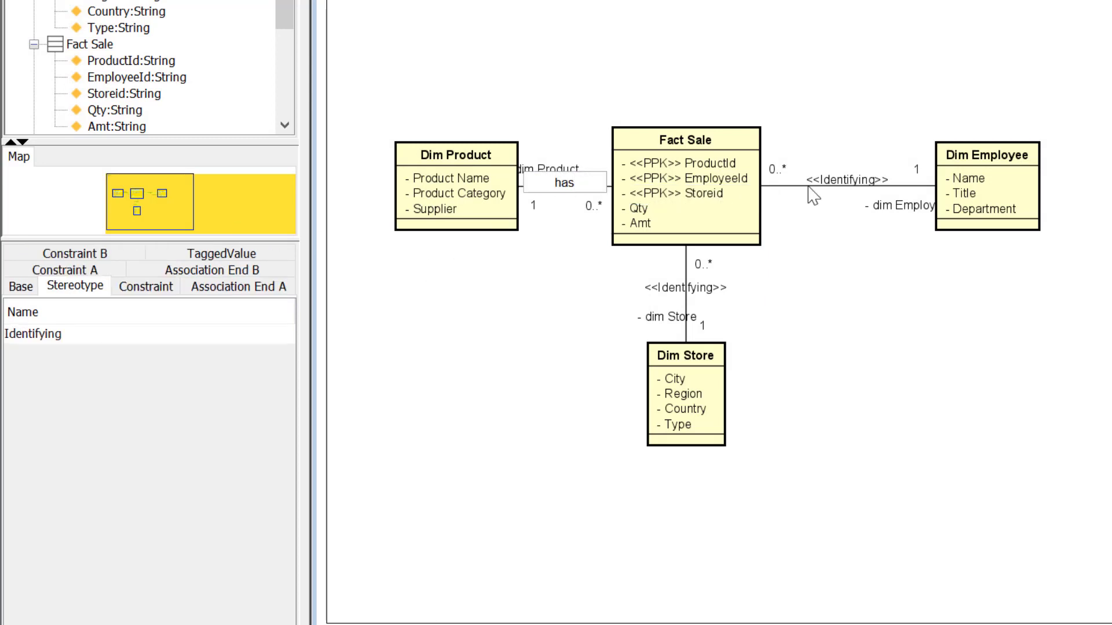
key("Return")
Step: Rename the stereotypes on Fact Sale's associations with Dim Employee and Dim Store to has
left_click(859, 186)
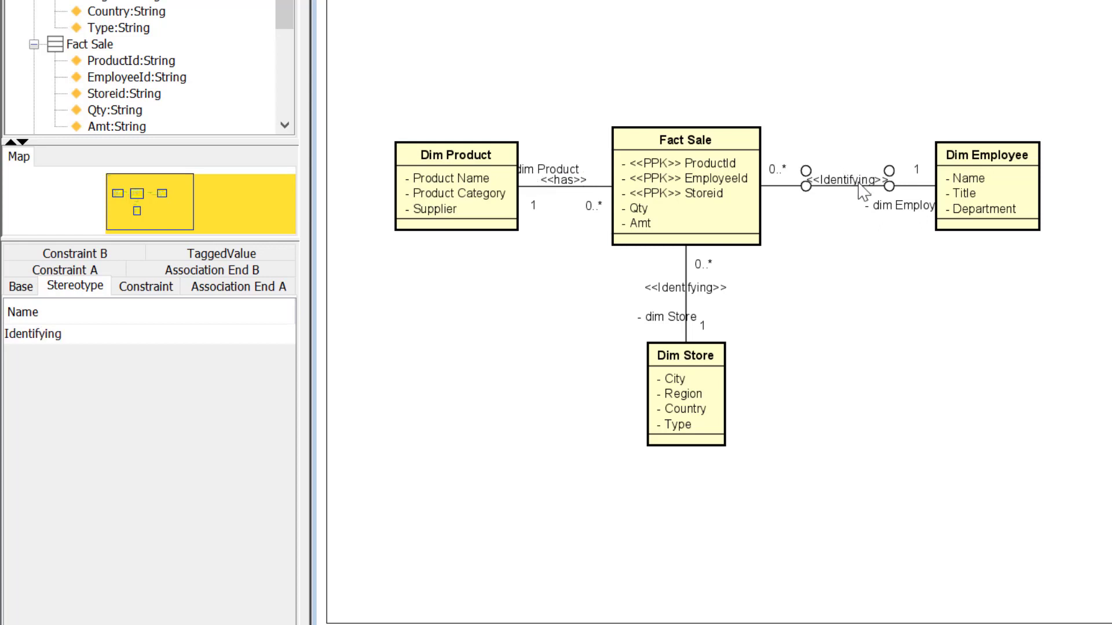
double_click(863, 185)
type("has")
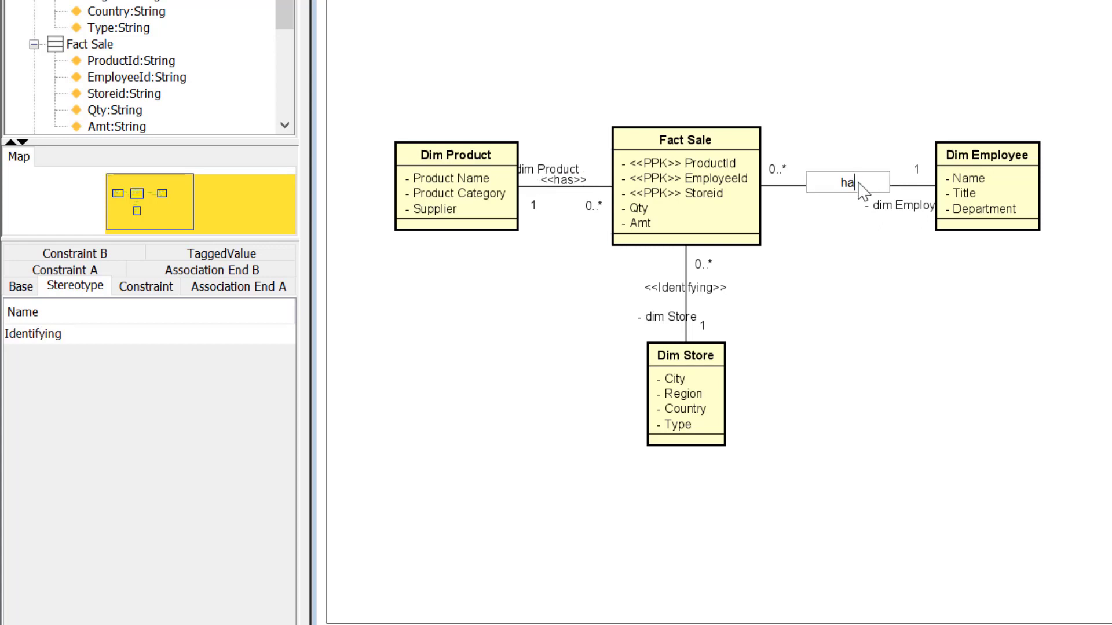
double_click(681, 288)
type("has")
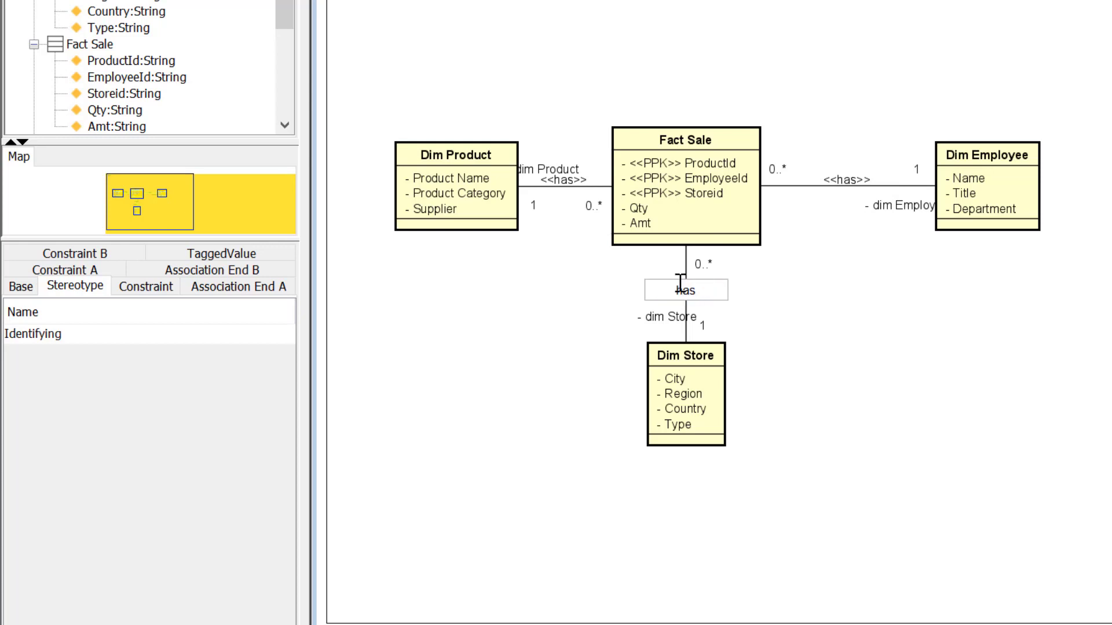
key("Return")
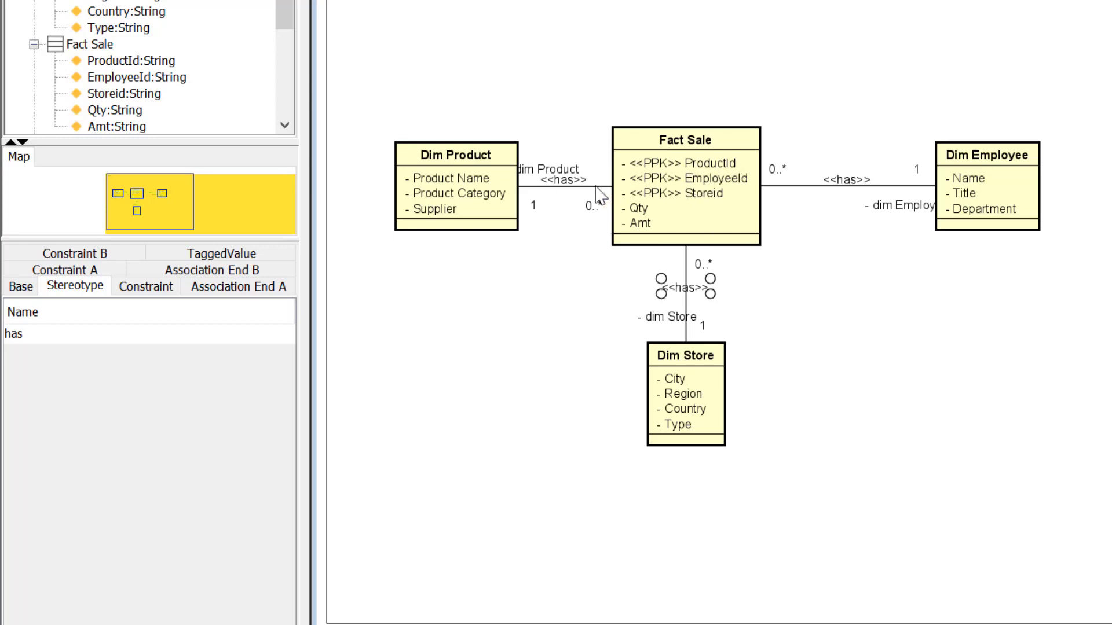
Step: Remove the dim Product, dim Store and dim Employee role name labels from the associations in the diagram
left_click(541, 171)
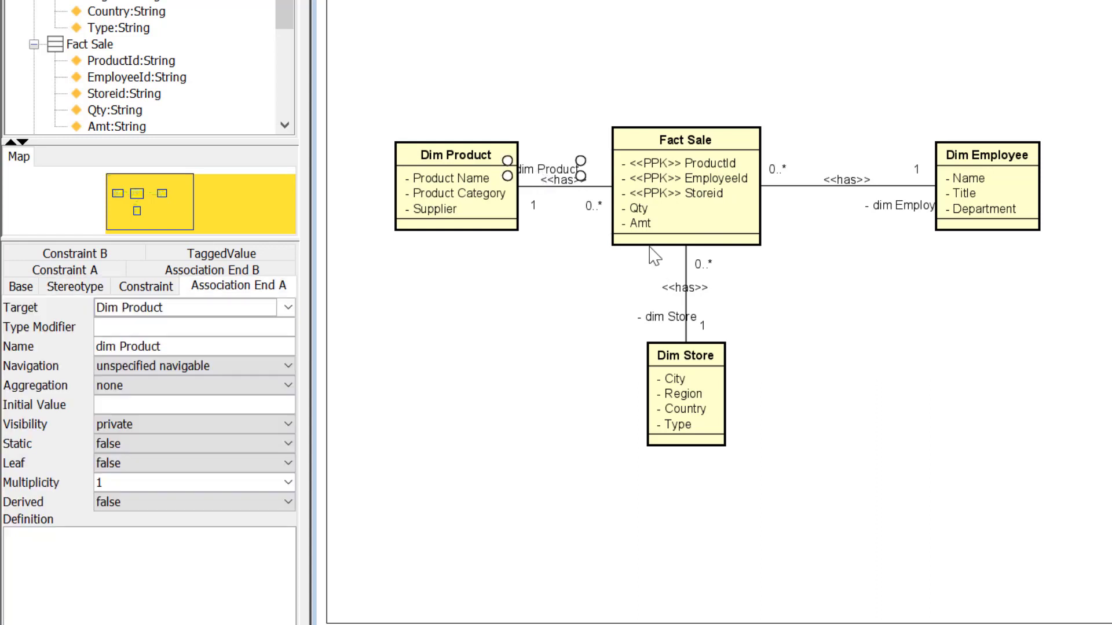
left_click(667, 317)
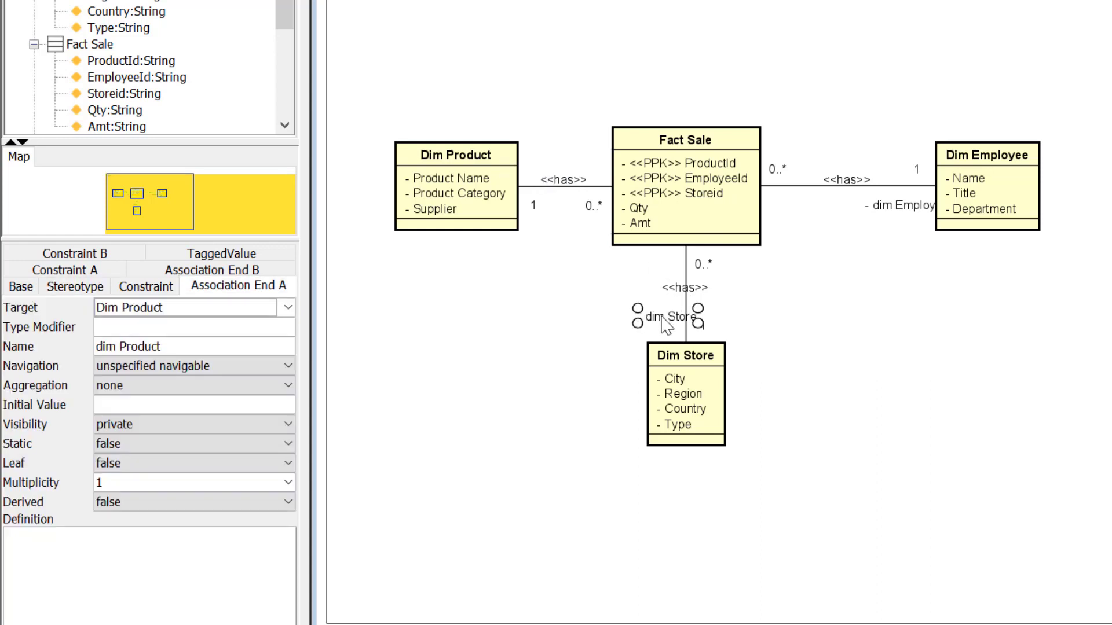
left_click(913, 209)
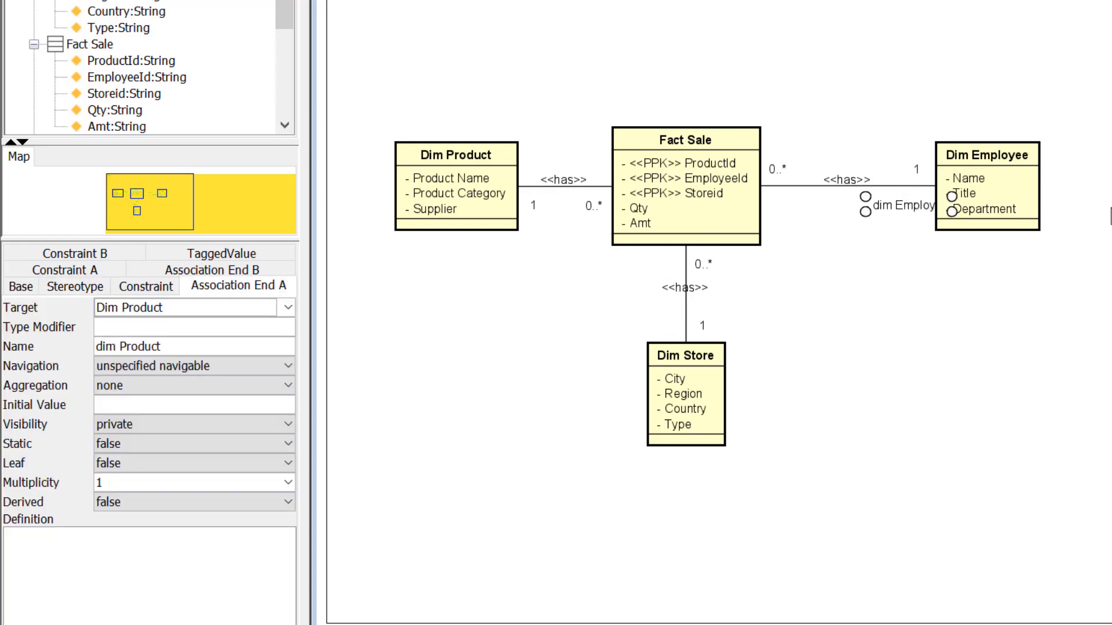
key("Delete")
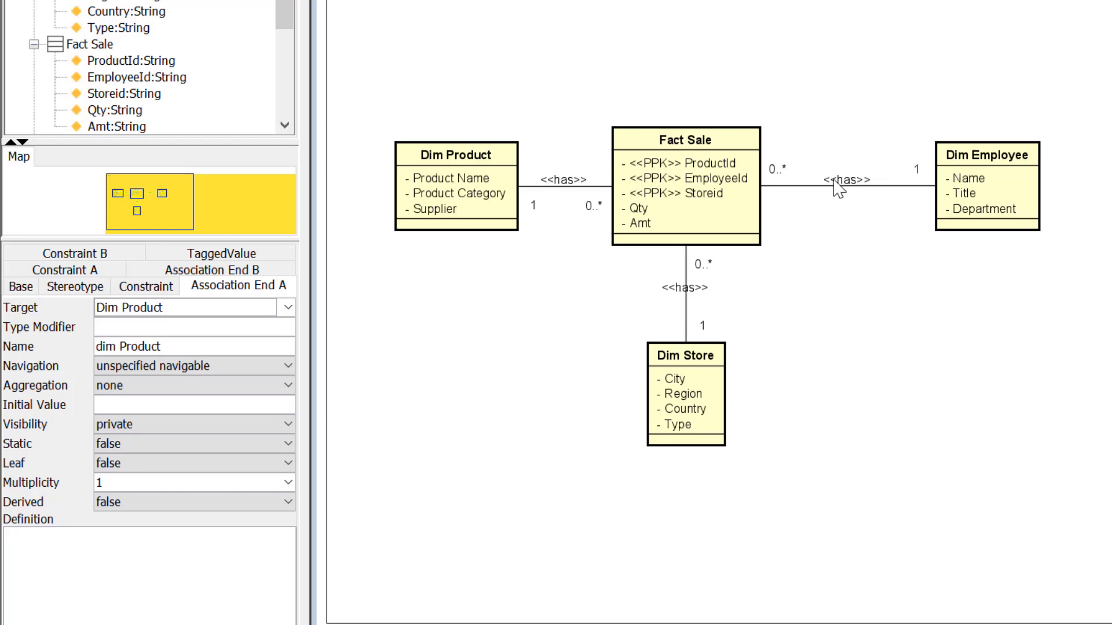